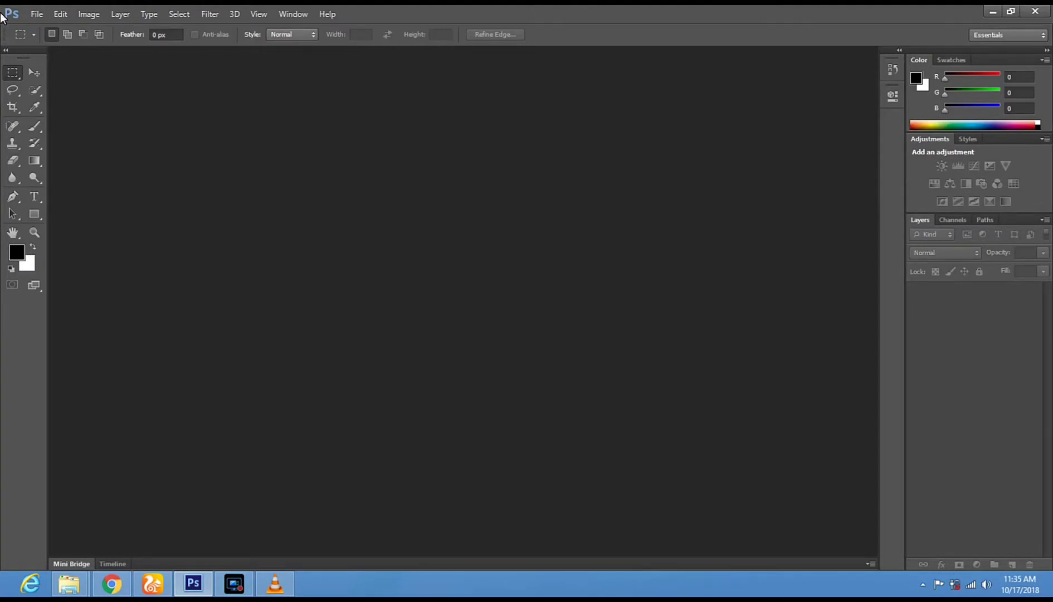
click(35, 13)
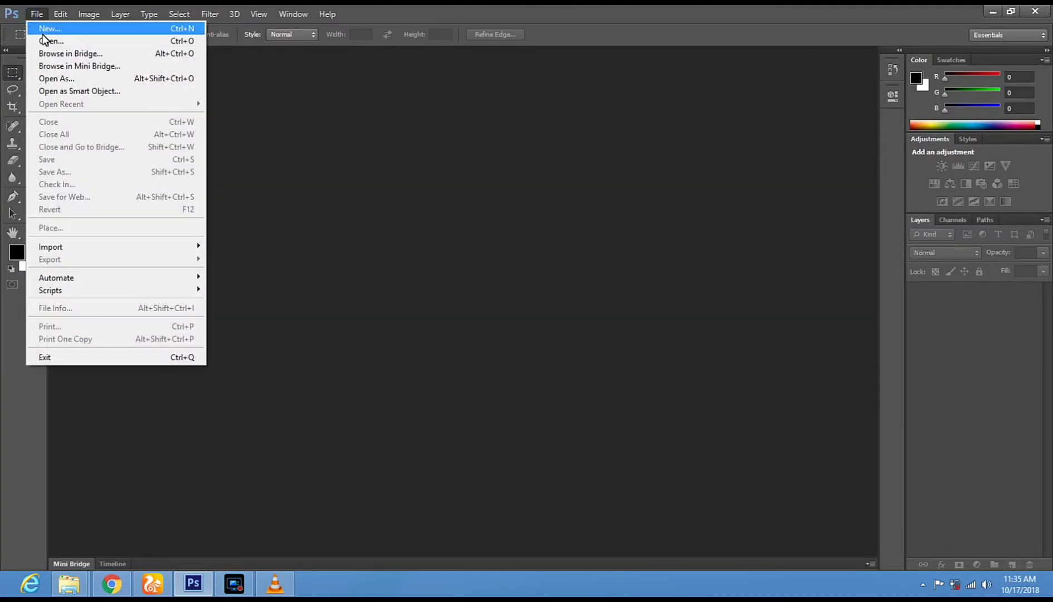
click(46, 38)
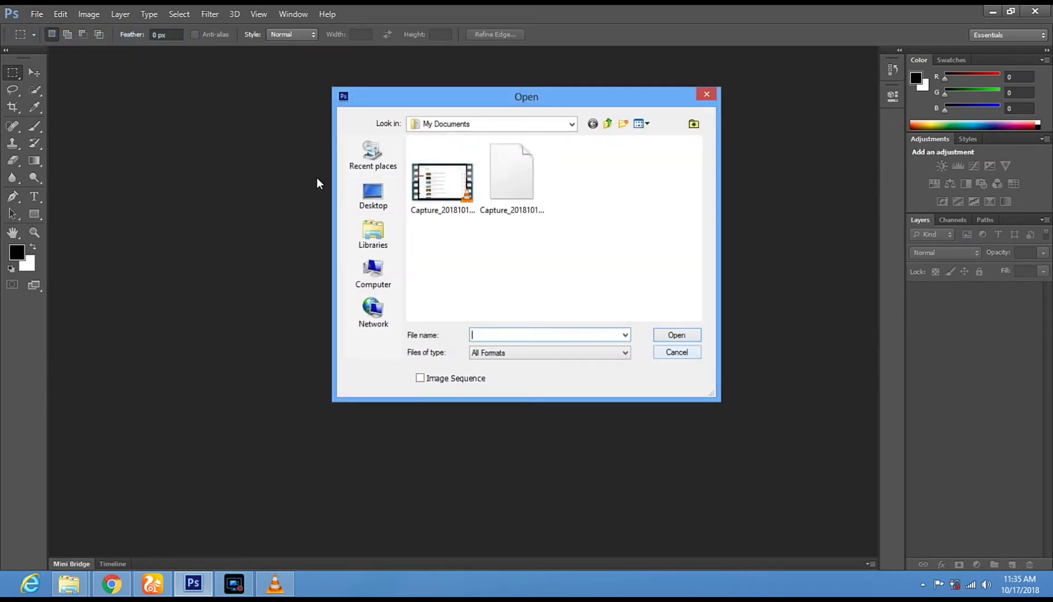
click(385, 202)
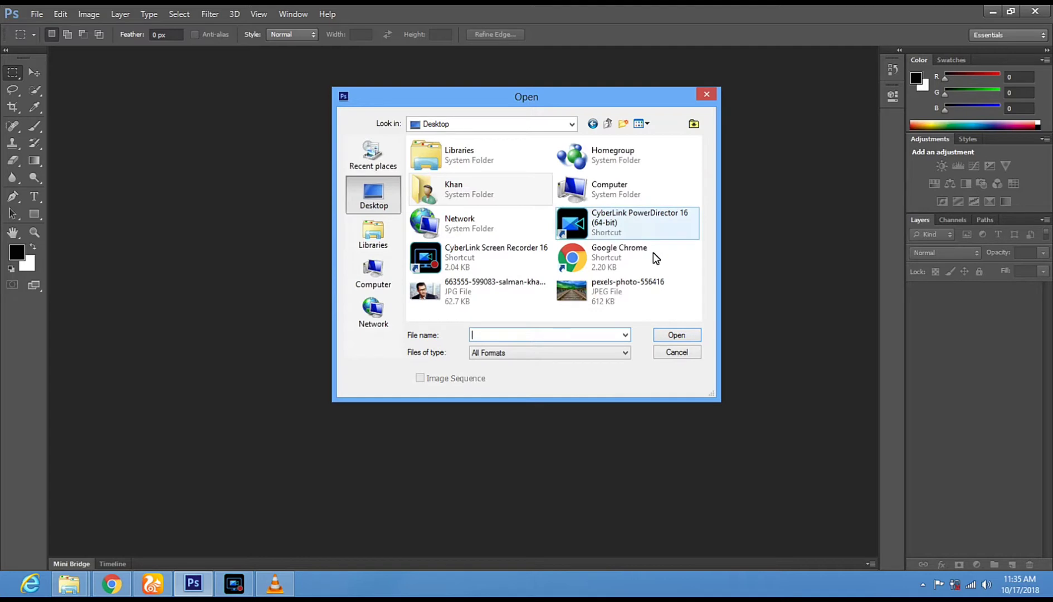
double_click(482, 299)
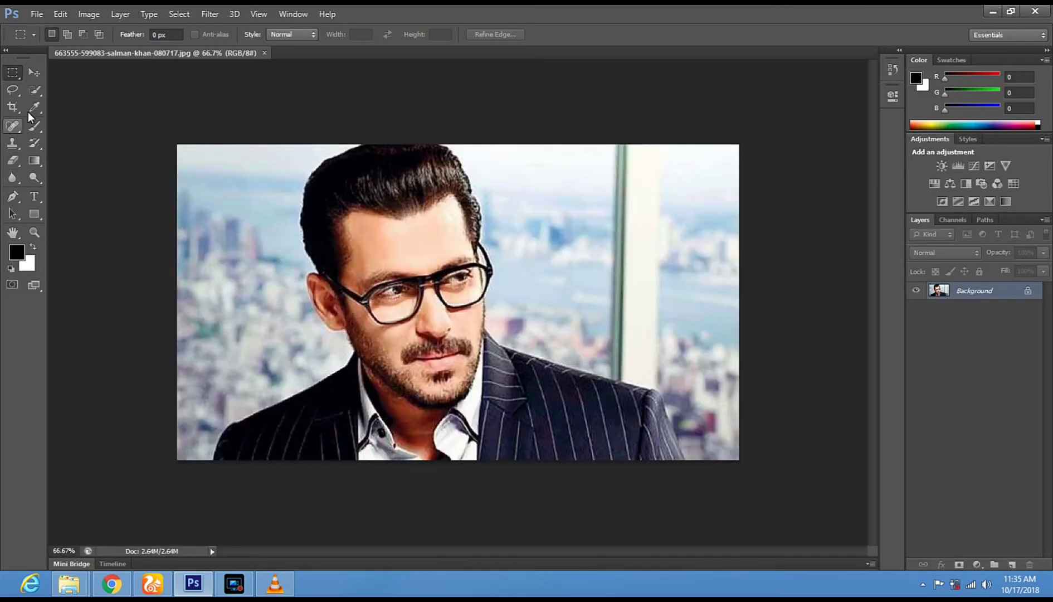
Step: Quick-select the background patch beside the shoulder at the image's lower left and brush over it with the Eraser enlarged to 143 px
click(33, 93)
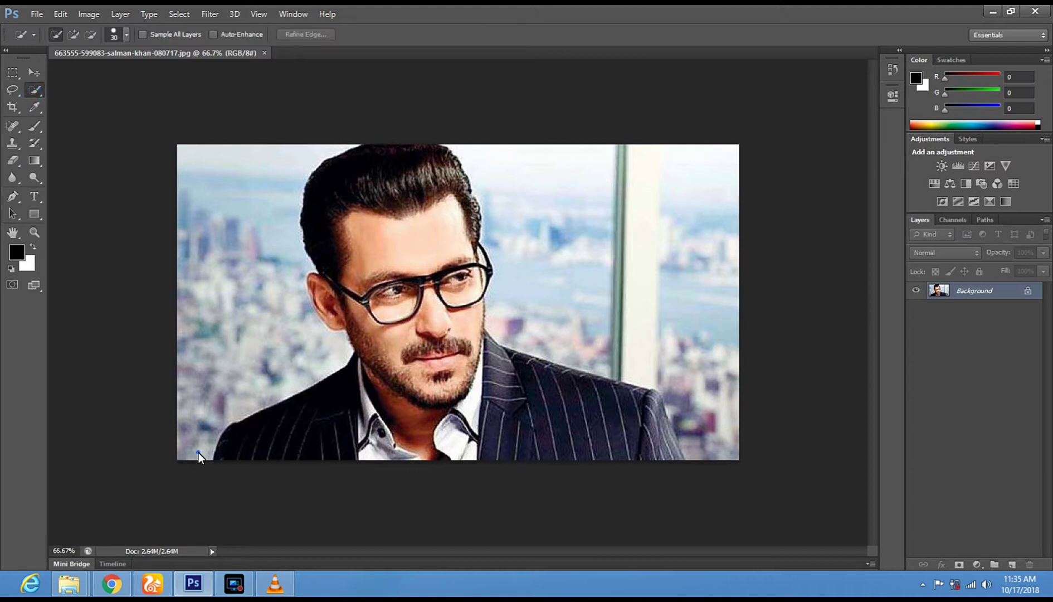
drag(211, 425, 261, 392)
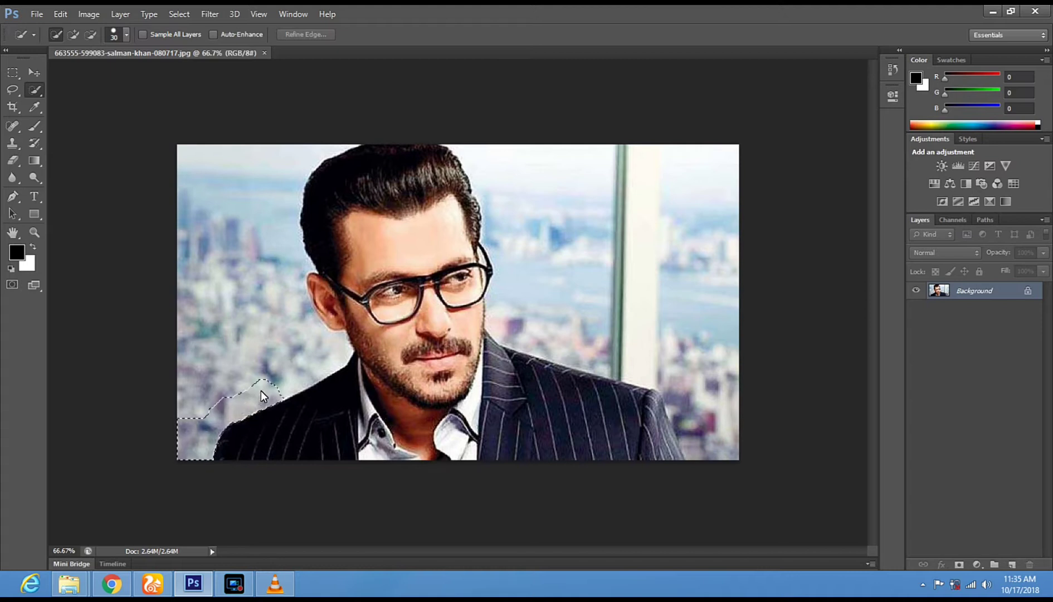
click(12, 161)
right_click(240, 392)
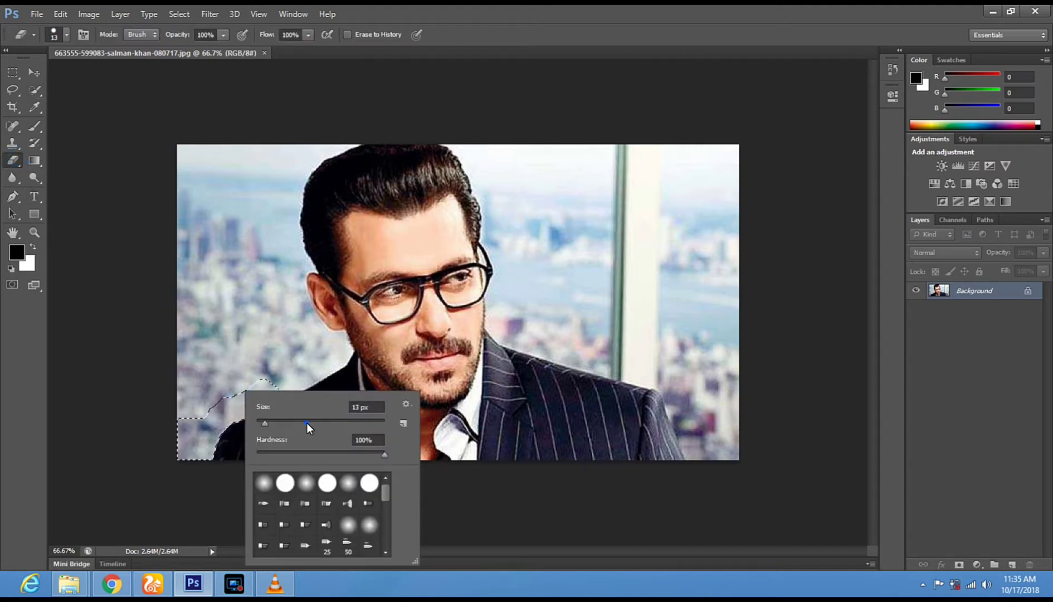
drag(306, 422, 333, 423)
mouse_move(223, 415)
mouse_down()
mouse_move(200, 470)
mouse_move(137, 433)
mouse_move(262, 390)
mouse_up()
Step: Clear the selected patch beside the shoulder to transparency with the Magic Eraser
right_click(12, 160)
click(54, 181)
click(222, 414)
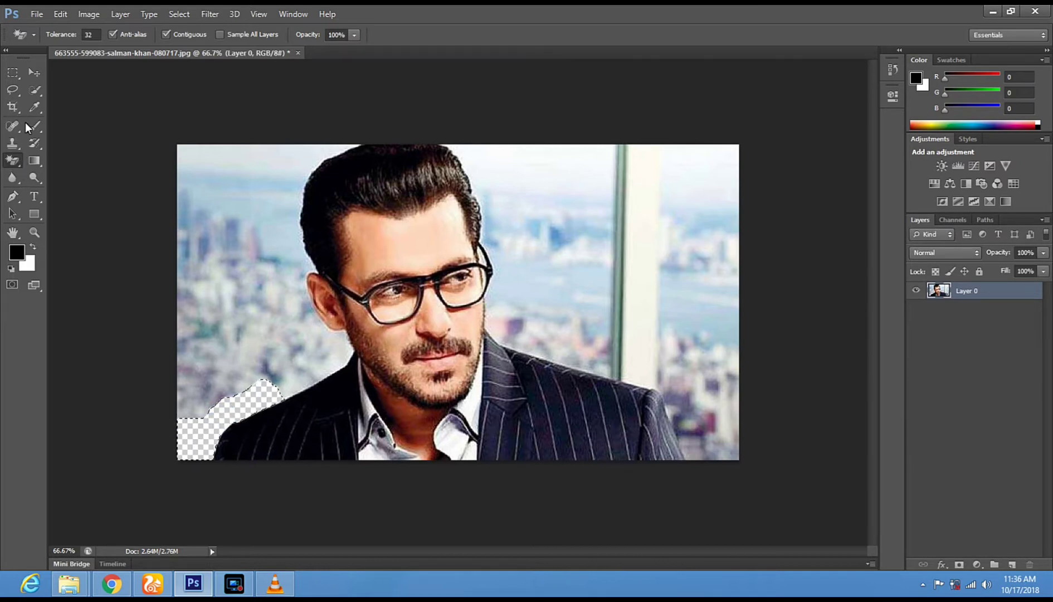
Step: Add the background between the left shoulder and the ear to the quick selection and erase it with the regular Eraser
click(38, 93)
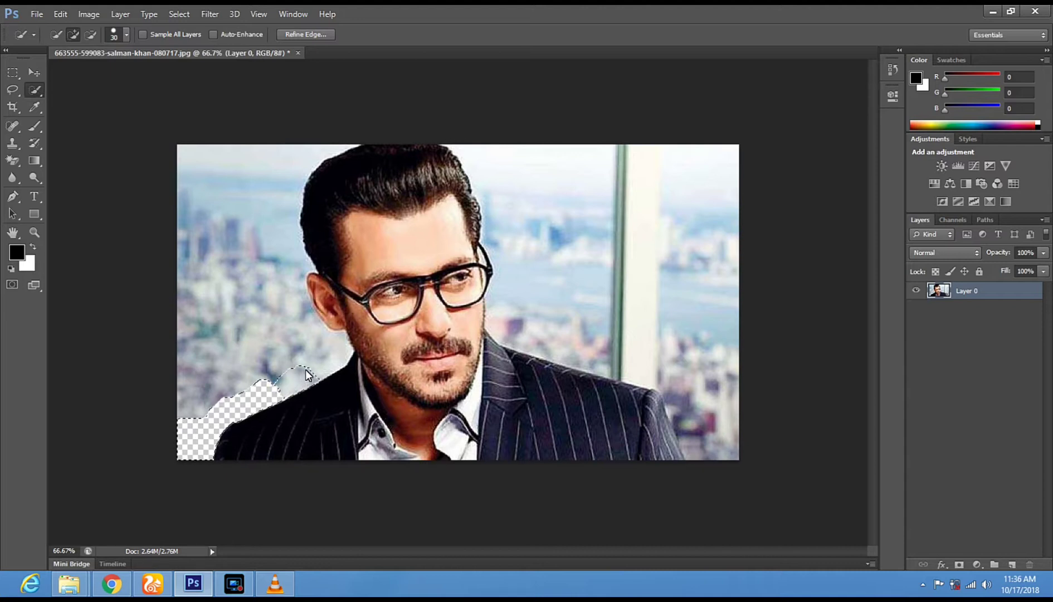
mouse_move(315, 362)
mouse_down()
mouse_move(331, 354)
mouse_move(234, 373)
mouse_move(225, 359)
mouse_move(238, 343)
mouse_up()
click(12, 161)
click(43, 156)
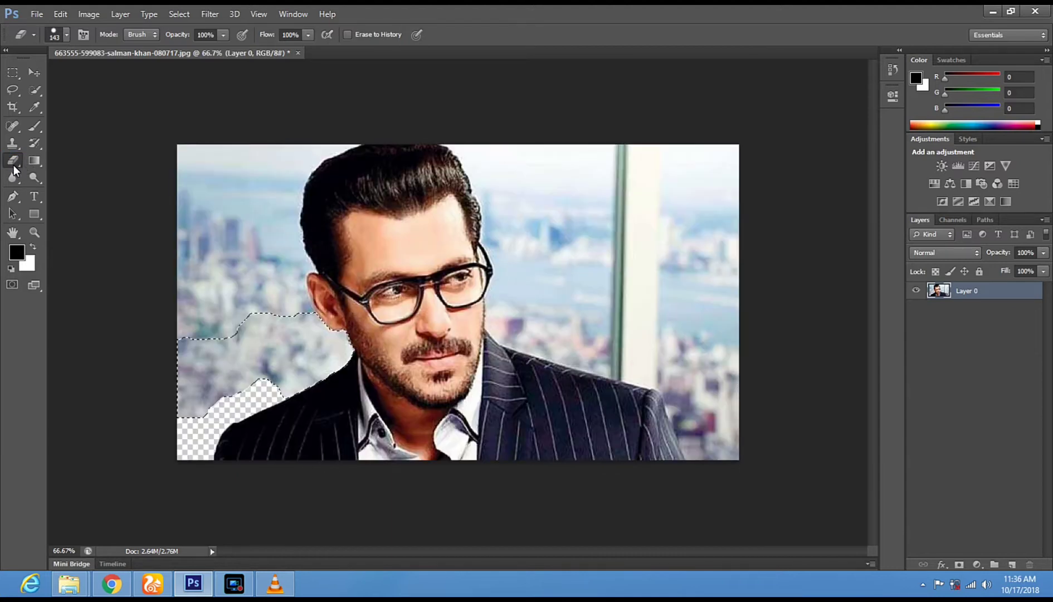
click(229, 365)
mouse_move(193, 381)
mouse_down()
mouse_move(196, 332)
mouse_move(194, 412)
mouse_move(212, 353)
mouse_move(296, 331)
mouse_move(210, 344)
mouse_move(255, 344)
mouse_move(264, 381)
mouse_up()
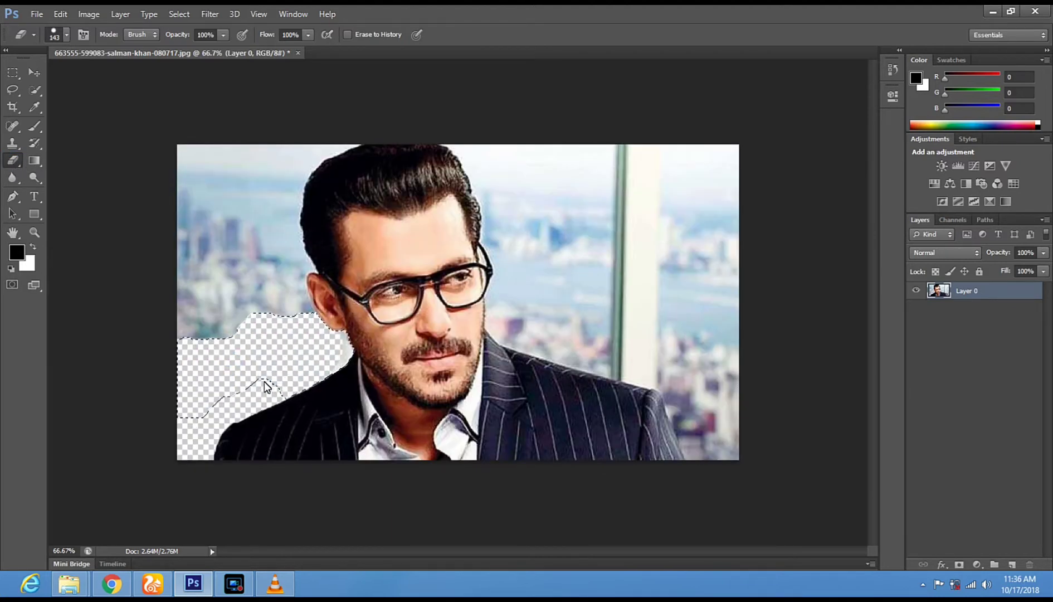
click(246, 579)
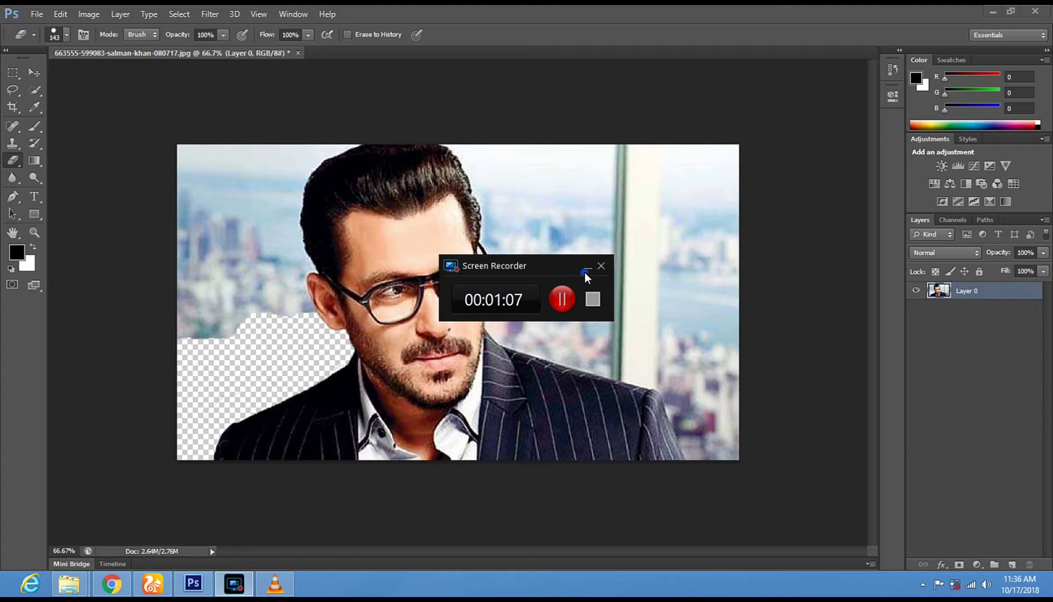
click(588, 266)
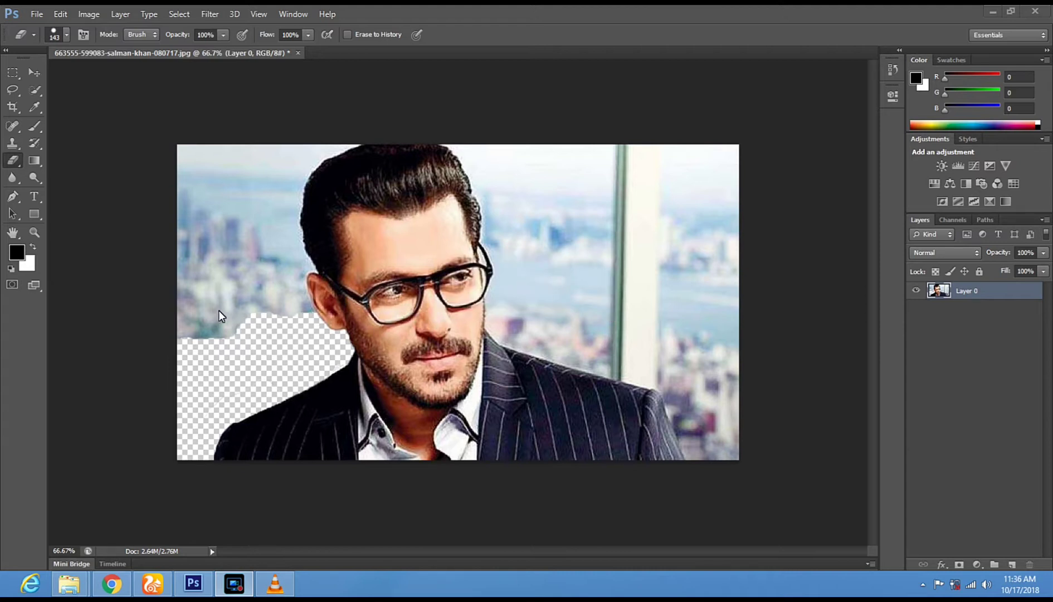
Step: Extend the quick selection over the remaining background left of the head, up to the image's upper edge
click(35, 93)
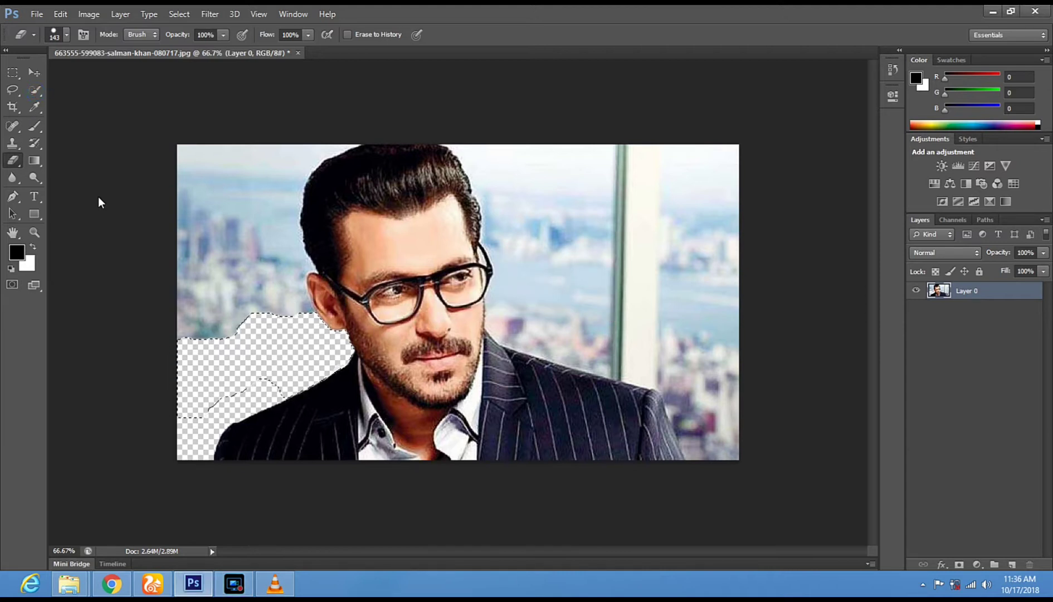
click(35, 90)
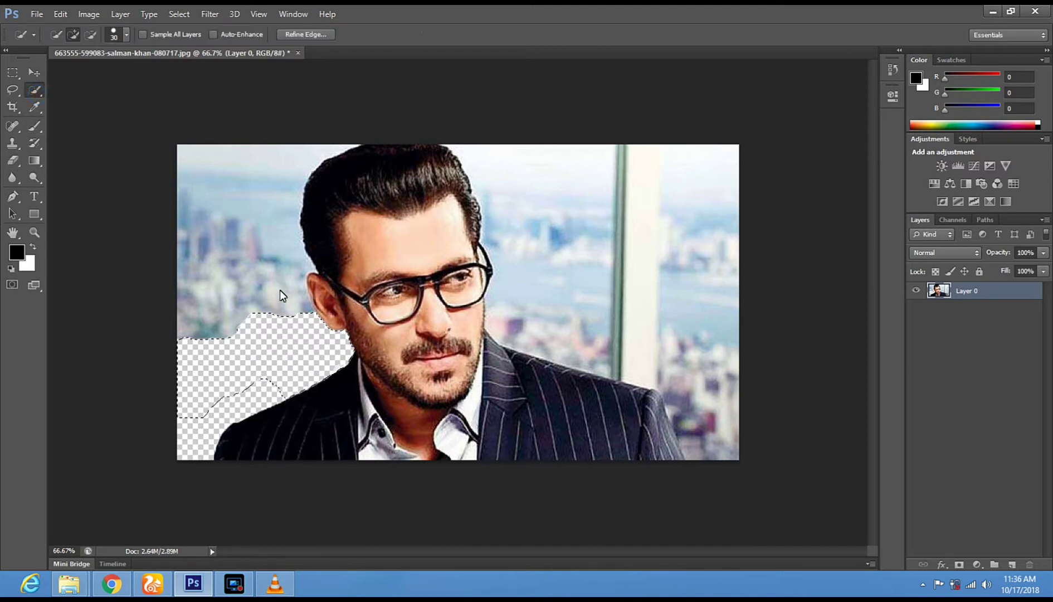
mouse_move(299, 307)
mouse_down()
mouse_move(275, 202)
mouse_move(280, 181)
mouse_up()
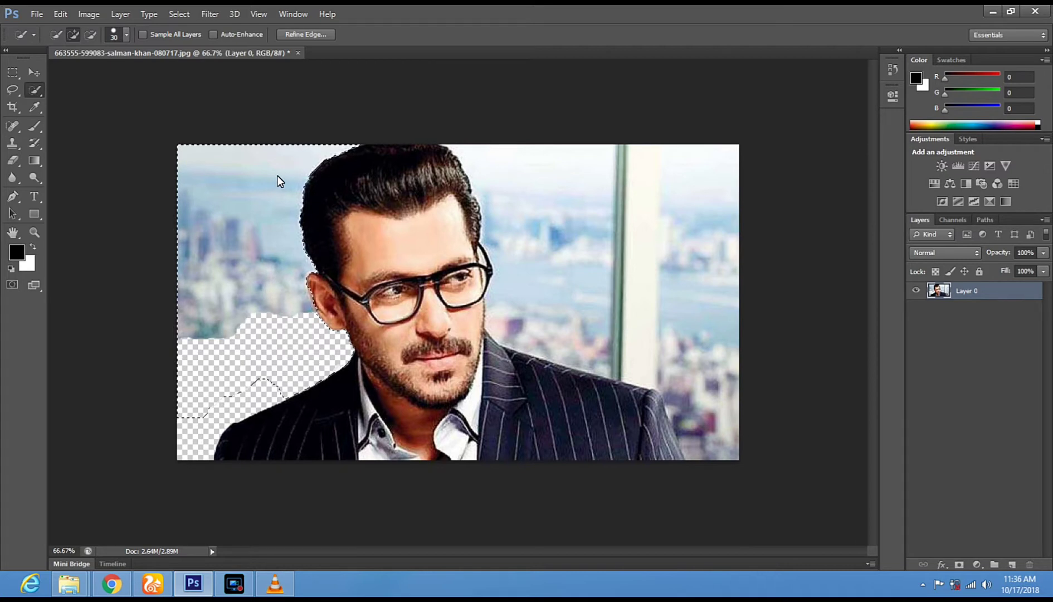
Step: Erase the selected background left of the head and hair to transparency
click(31, 233)
click(276, 255)
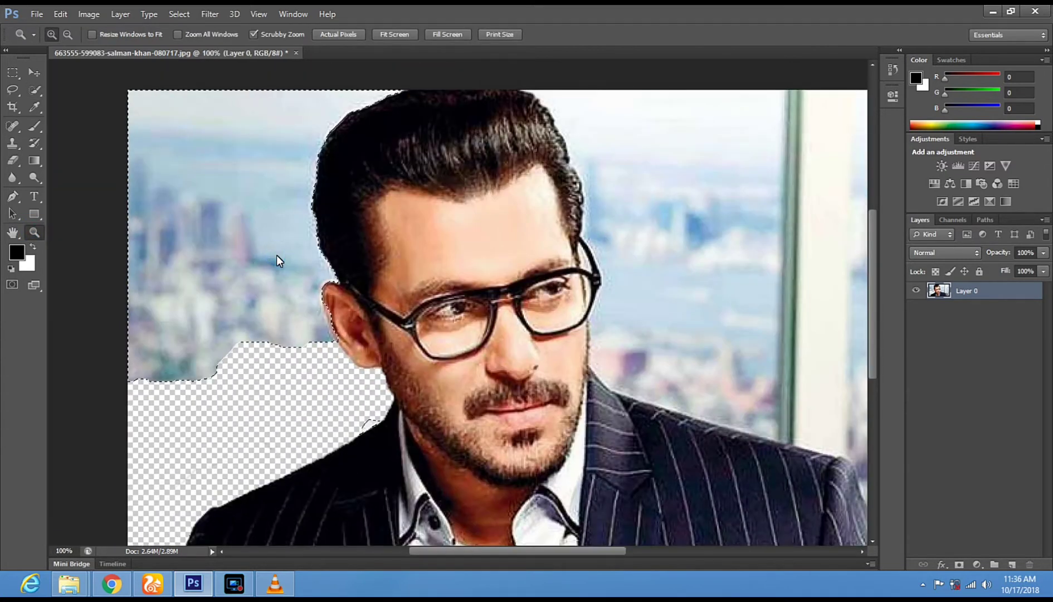
drag(333, 307, 320, 277)
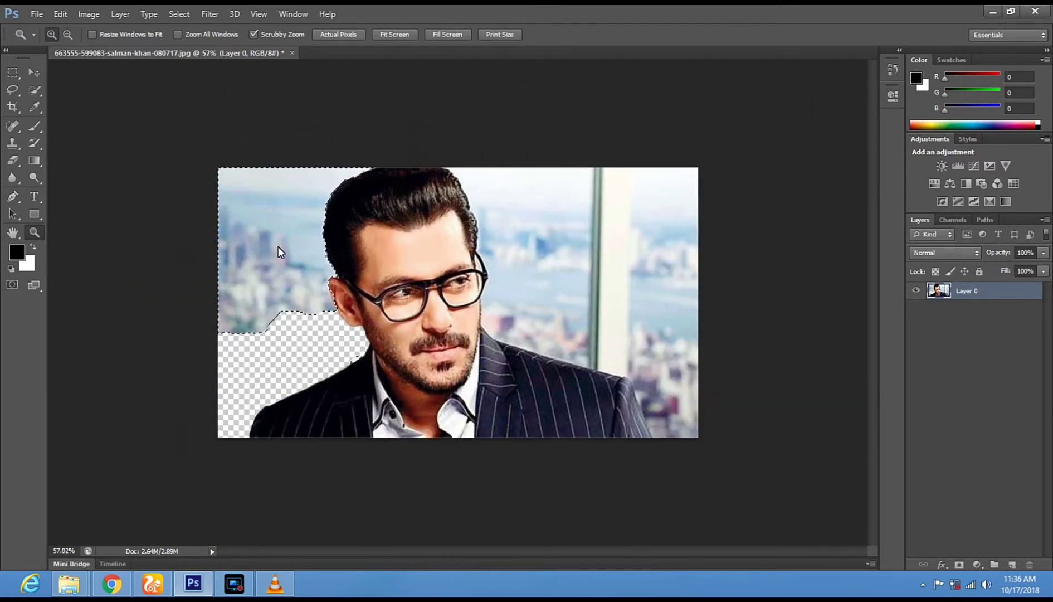
alt+click(351, 261)
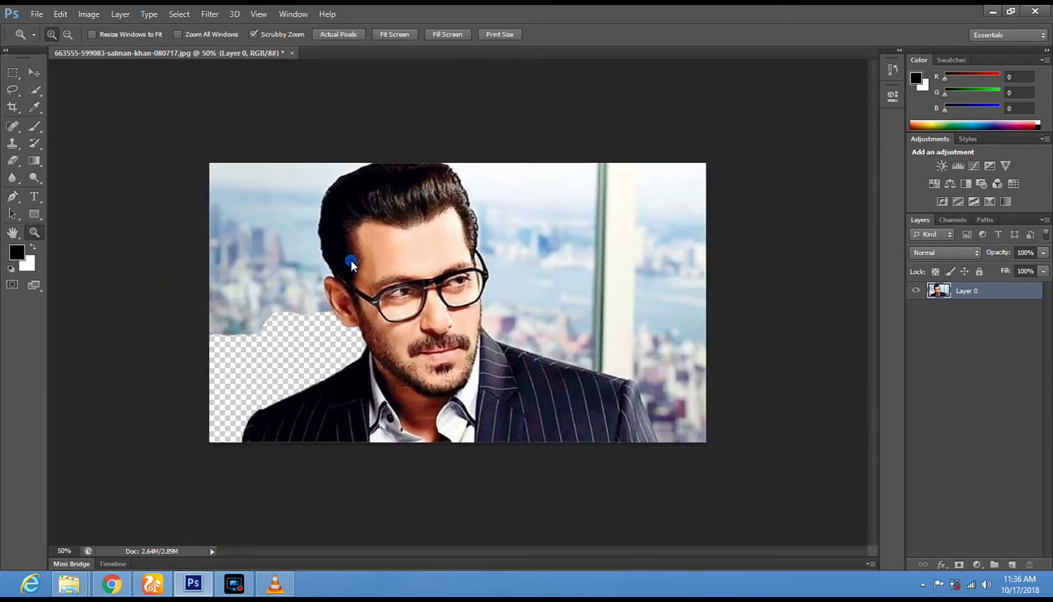
click(351, 261)
click(35, 90)
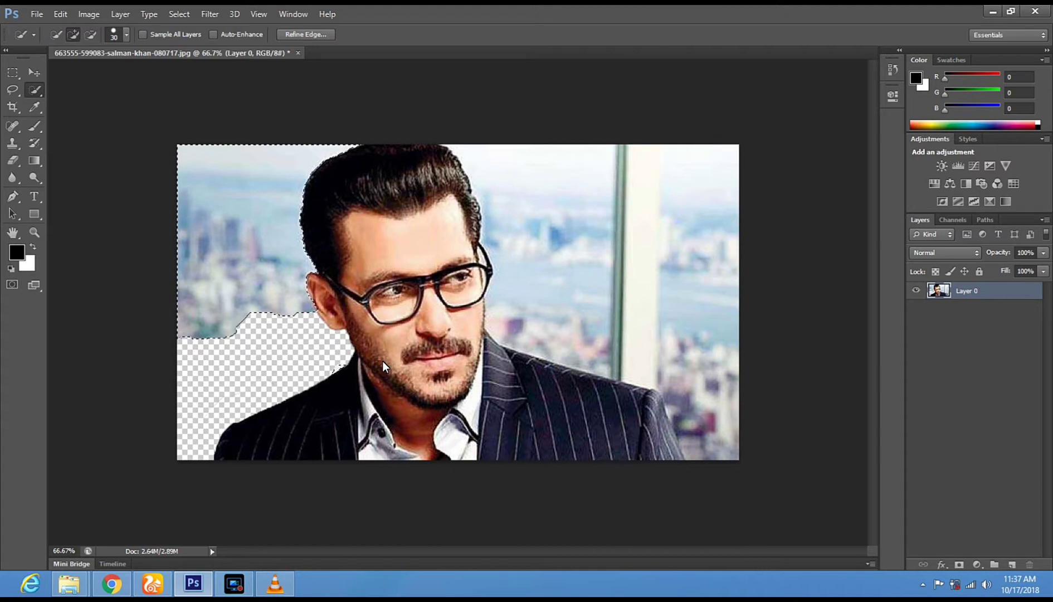
click(36, 233)
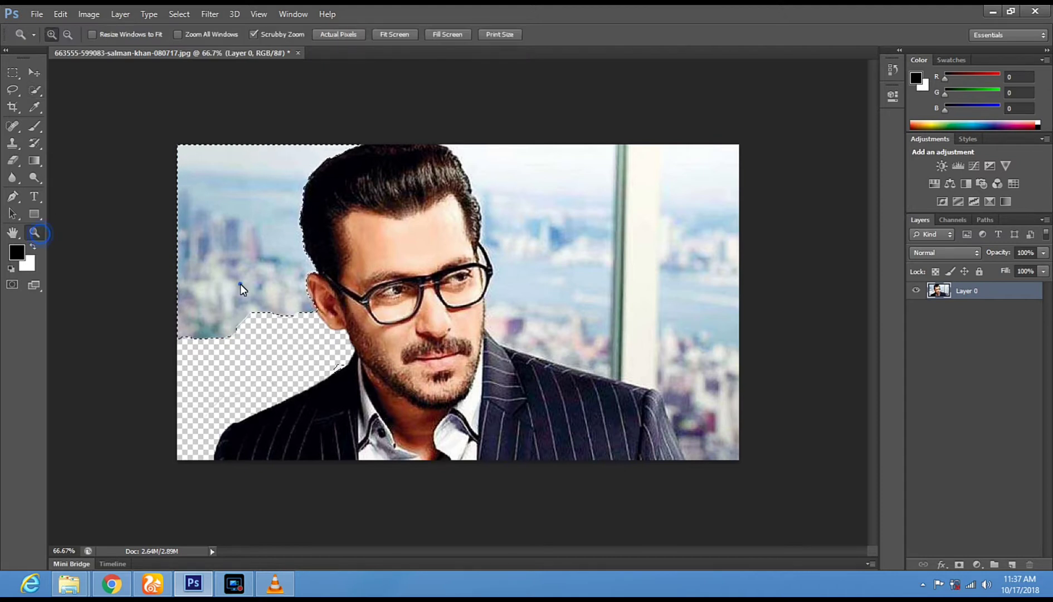
click(240, 283)
click(16, 164)
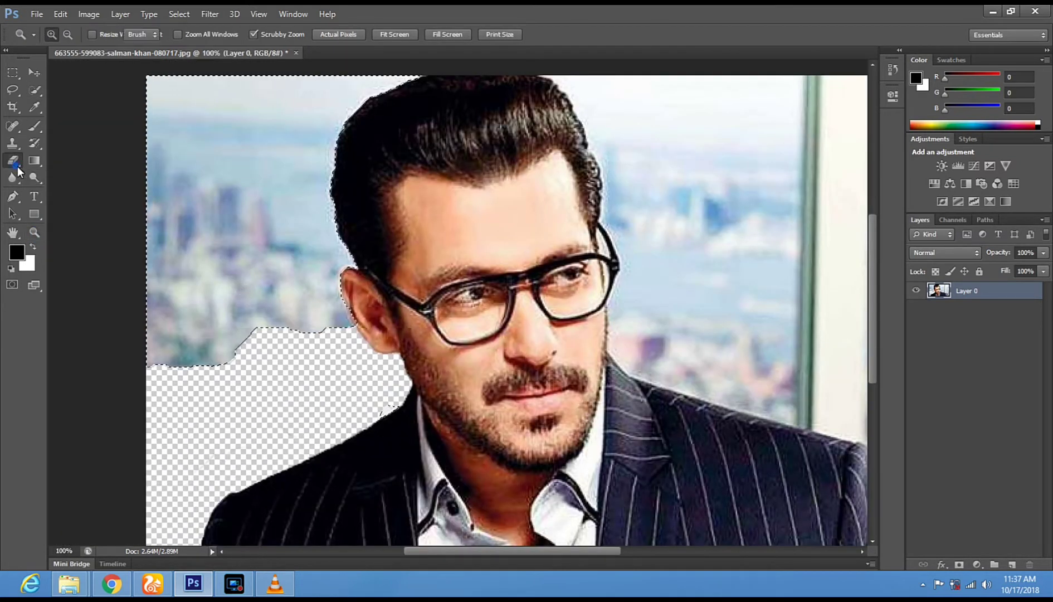
mouse_move(193, 262)
mouse_down()
mouse_move(268, 312)
mouse_move(338, 323)
mouse_move(207, 248)
mouse_move(138, 159)
mouse_move(376, 76)
mouse_up()
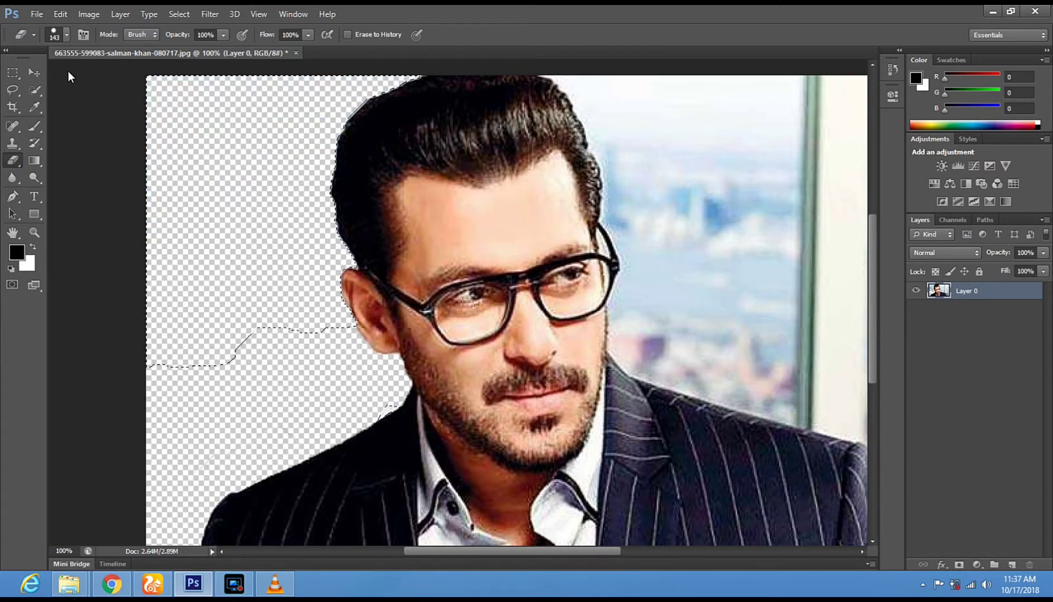
Step: Deselect the cleared area and brush the Eraser over leftover traces left of the face
click(13, 89)
click(238, 168)
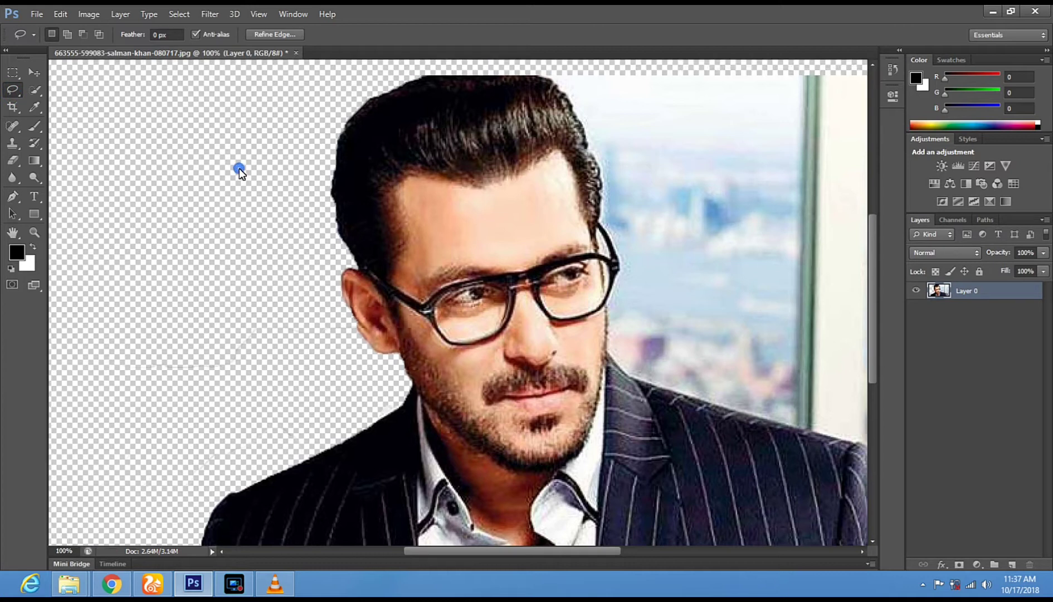
click(13, 160)
drag(192, 368, 269, 379)
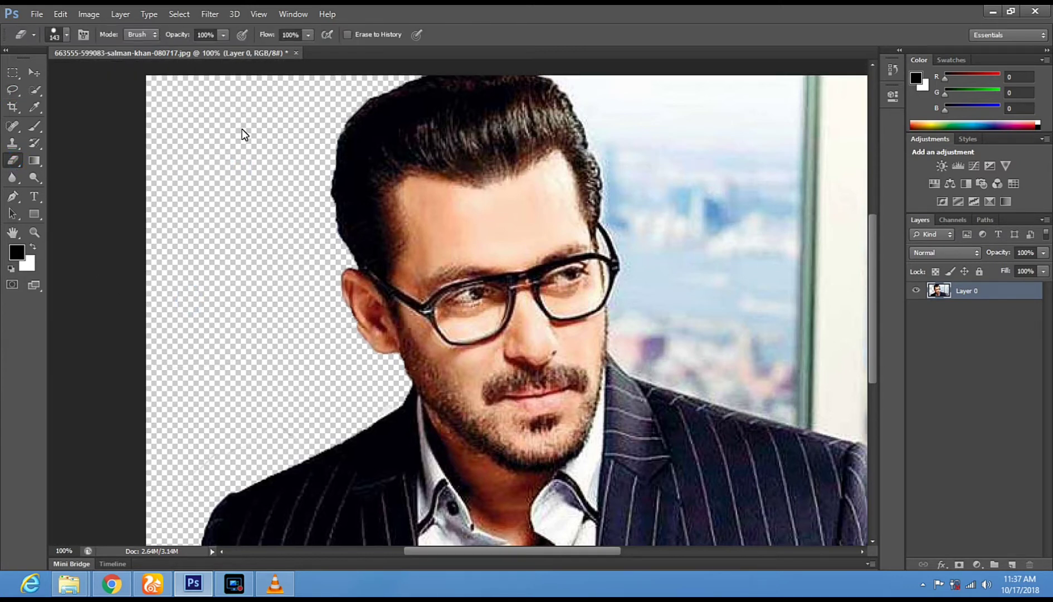
Step: Quick-select the background between the head and the window frame, including the dark frame edge, and erase it to transparency
click(29, 234)
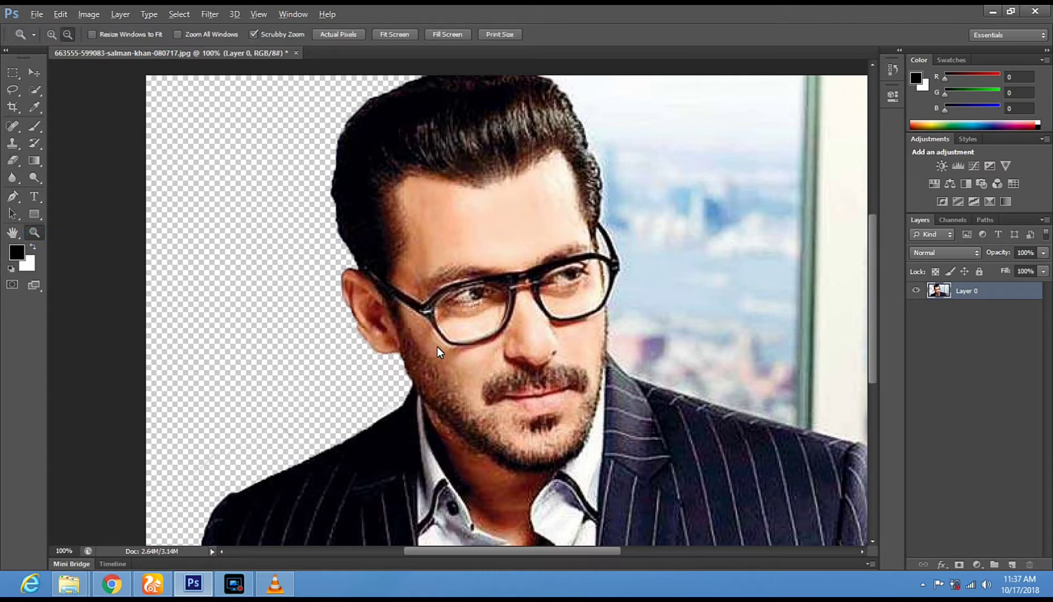
alt+click(346, 379)
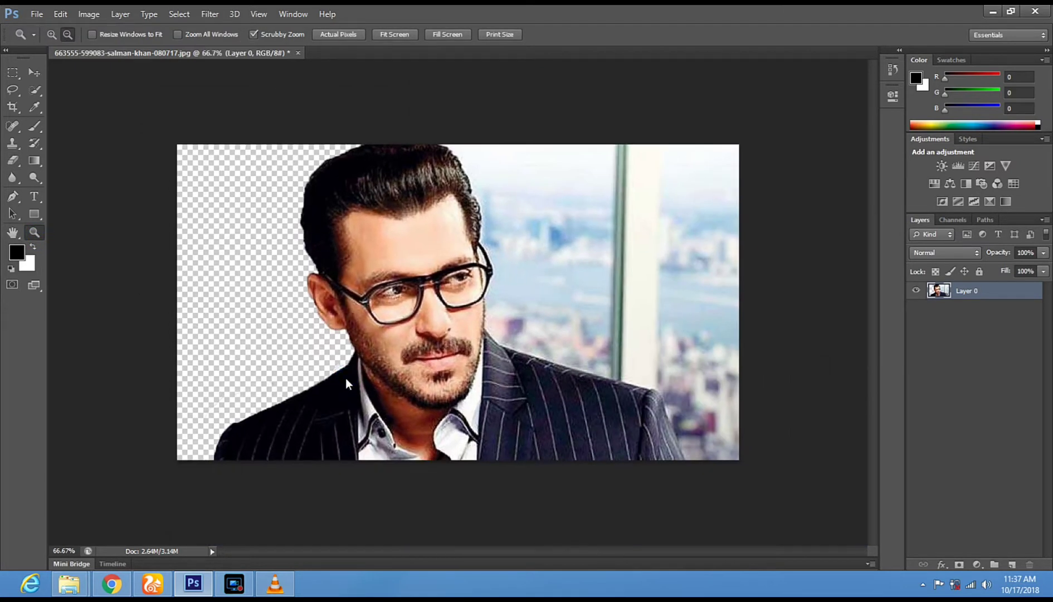
click(36, 92)
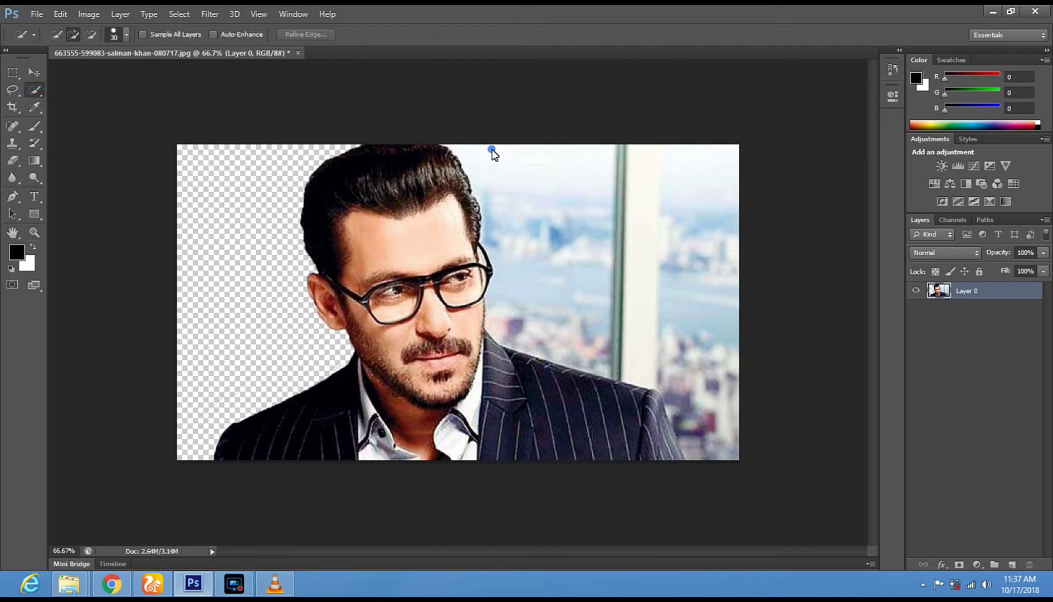
mouse_move(502, 177)
mouse_down()
mouse_move(520, 192)
mouse_move(524, 230)
mouse_up()
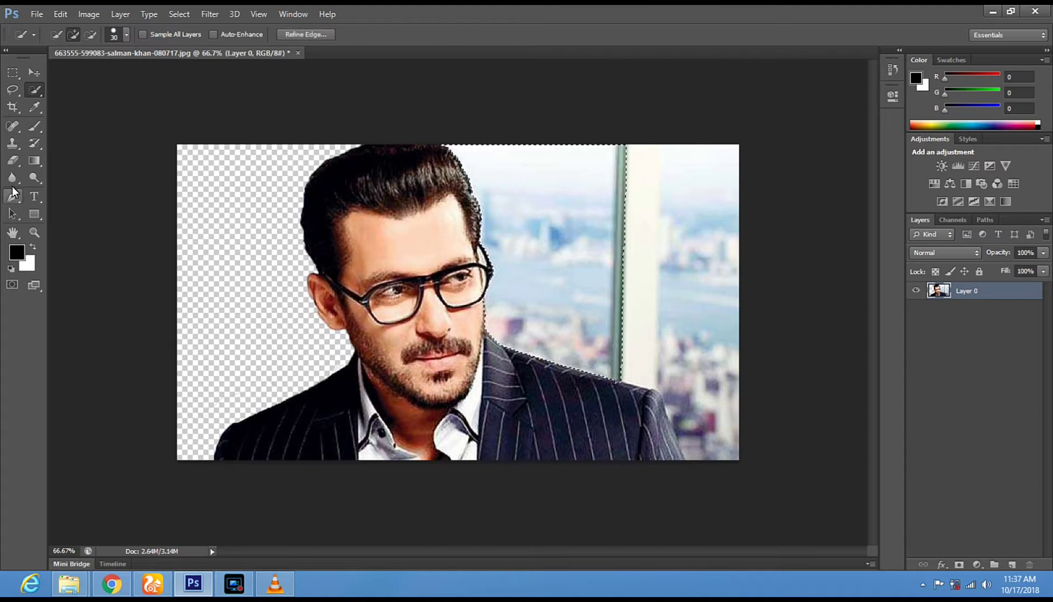
click(12, 160)
mouse_move(466, 161)
mouse_down()
mouse_move(512, 266)
mouse_move(496, 176)
mouse_up()
mouse_move(503, 296)
mouse_down()
mouse_move(524, 275)
mouse_move(592, 362)
mouse_move(618, 371)
mouse_move(564, 331)
mouse_move(616, 301)
mouse_move(512, 242)
mouse_move(505, 287)
mouse_up()
drag(629, 158, 685, 201)
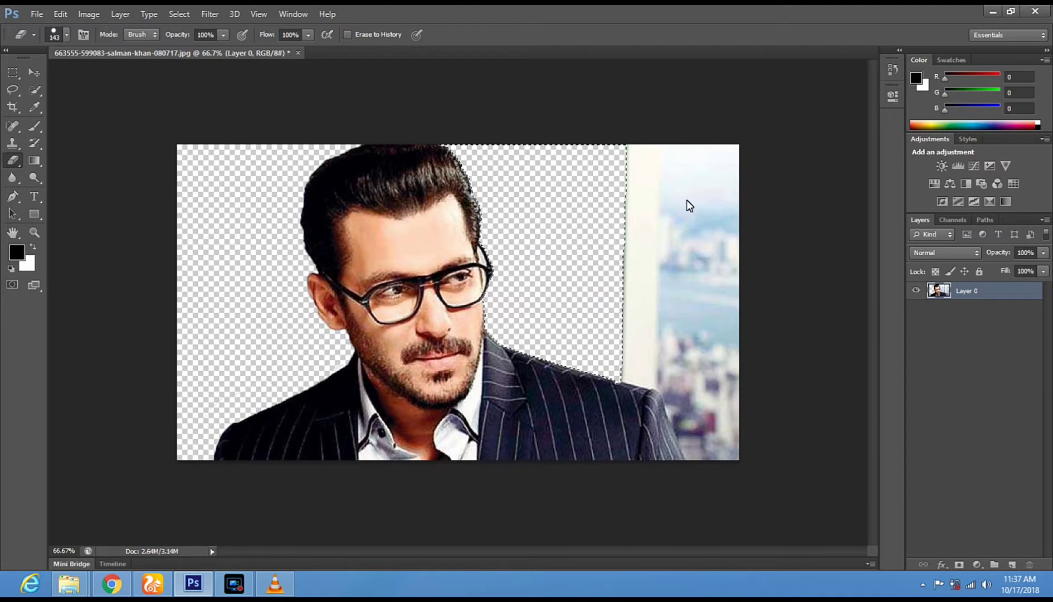
Step: Quick-select the window and city strip right of the man down to his shoulder and erase it to transparency
click(39, 90)
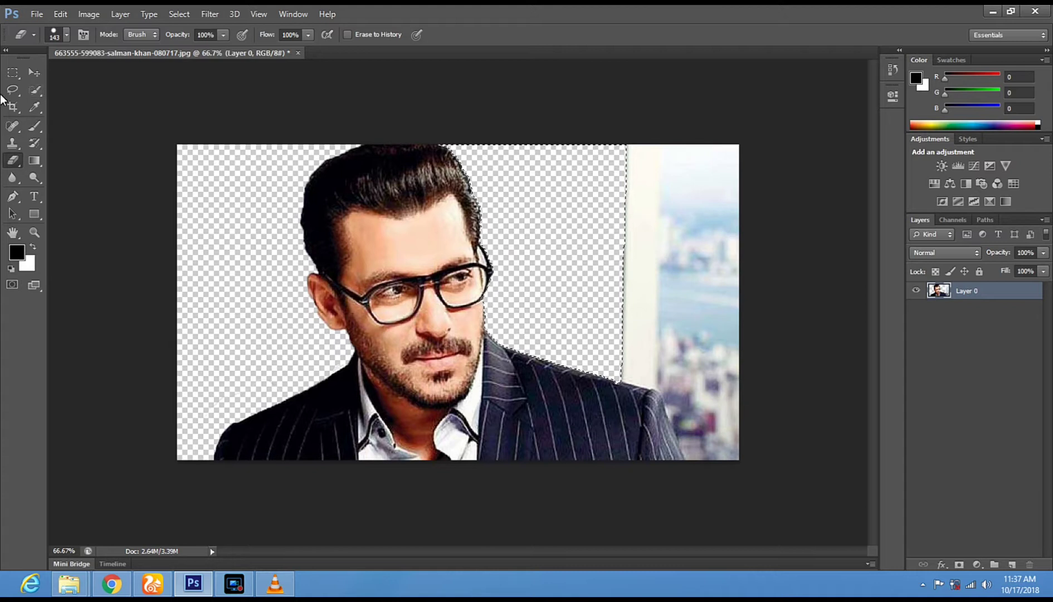
drag(655, 341, 710, 367)
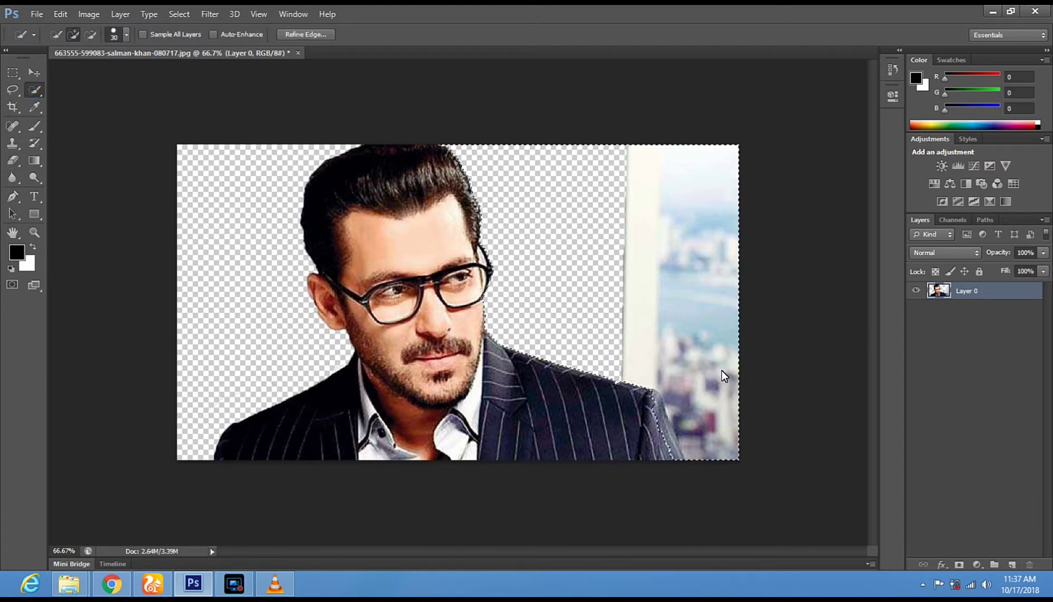
click(13, 161)
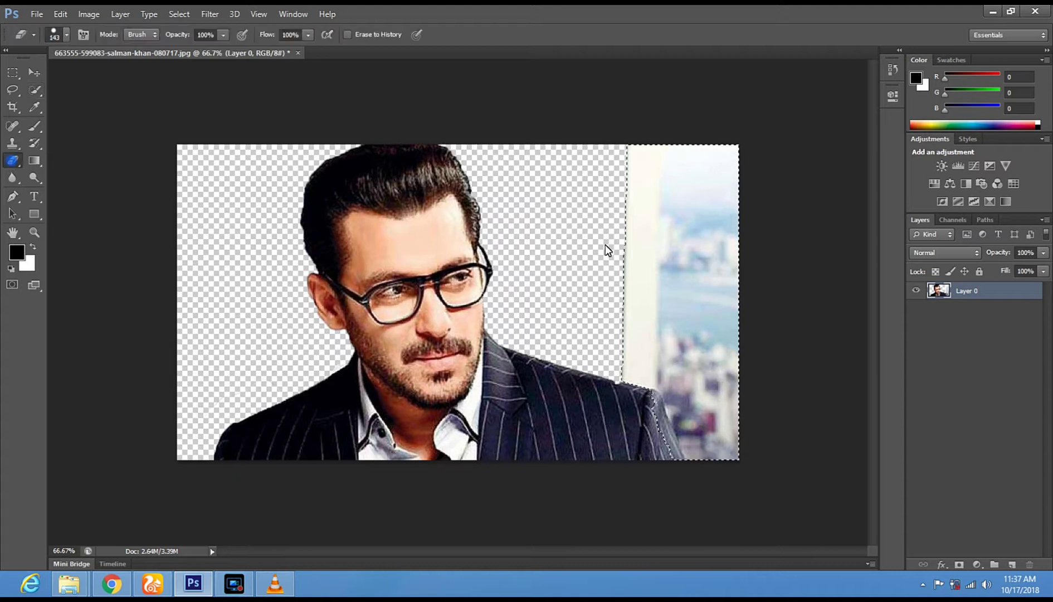
drag(648, 174, 800, 155)
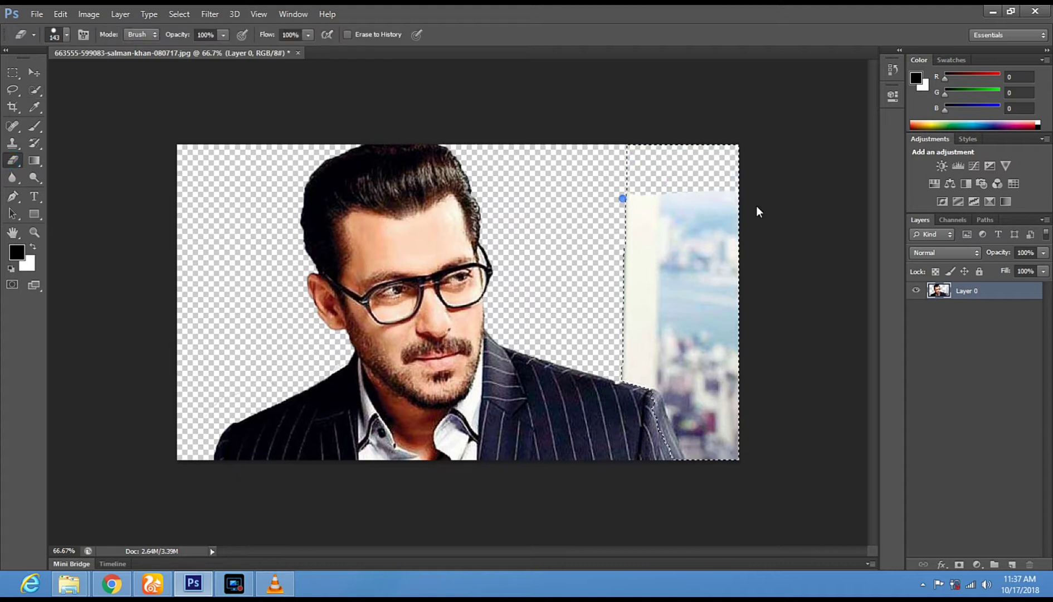
drag(695, 209, 766, 207)
mouse_move(615, 254)
mouse_down()
mouse_move(646, 255)
mouse_move(696, 281)
mouse_up()
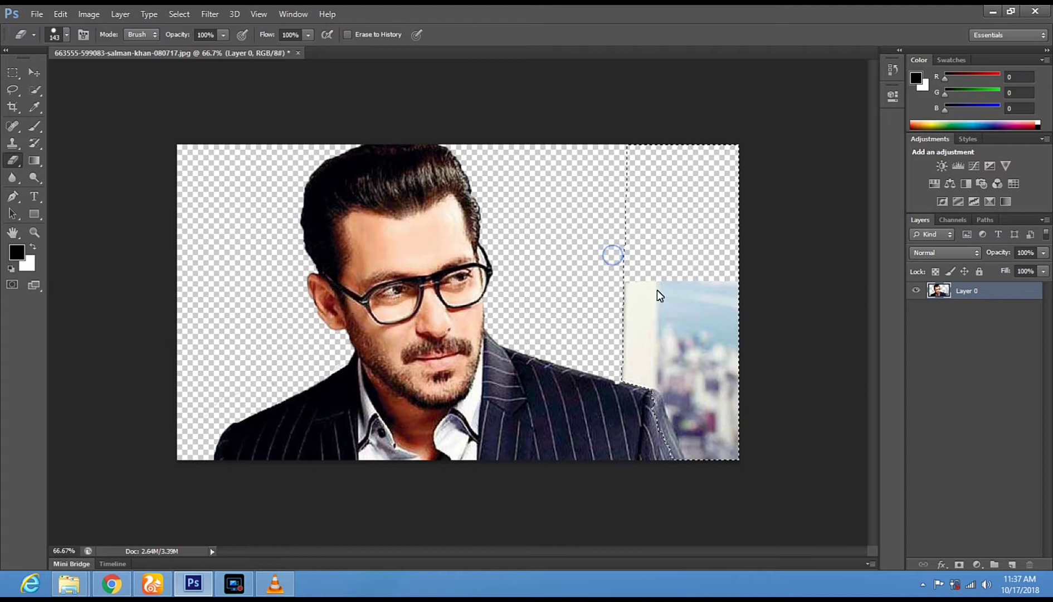
drag(628, 281, 827, 305)
drag(605, 312, 705, 336)
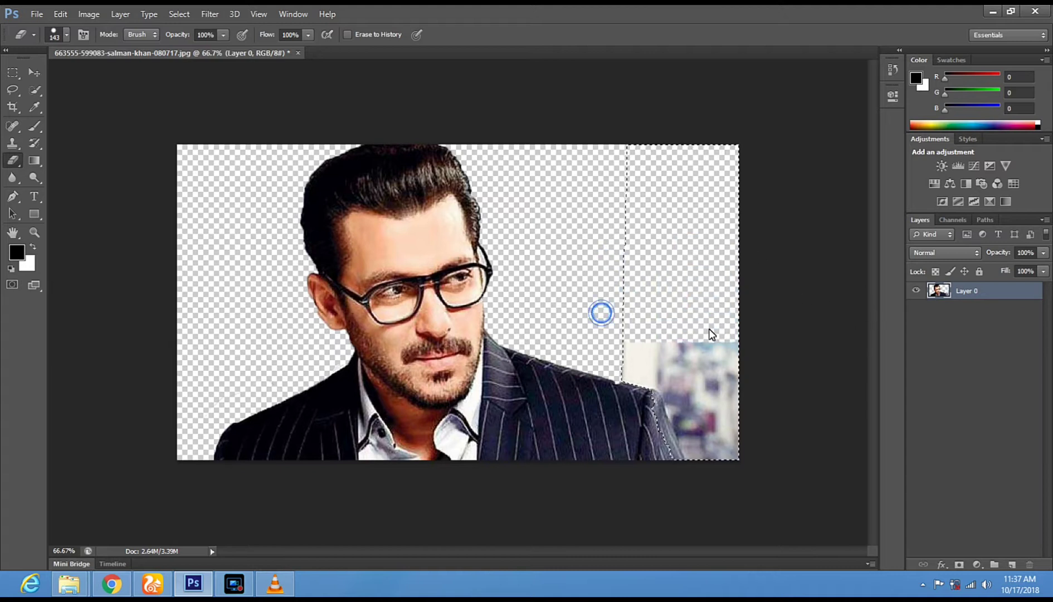
drag(641, 342, 730, 350)
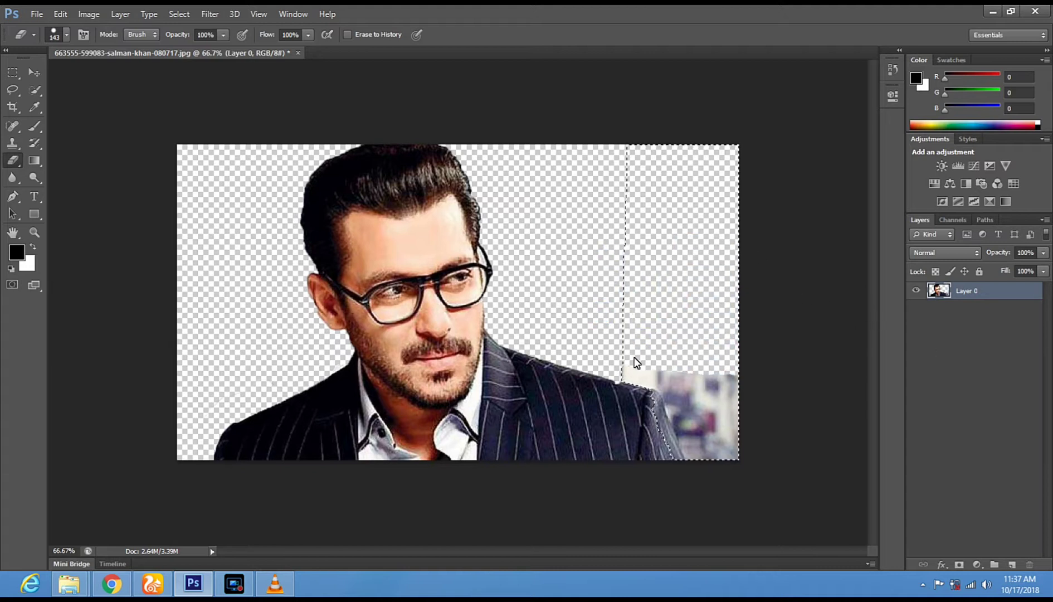
mouse_move(634, 354)
mouse_down()
mouse_move(691, 373)
mouse_move(743, 493)
mouse_move(747, 351)
mouse_move(714, 366)
mouse_move(696, 395)
mouse_move(715, 454)
mouse_up()
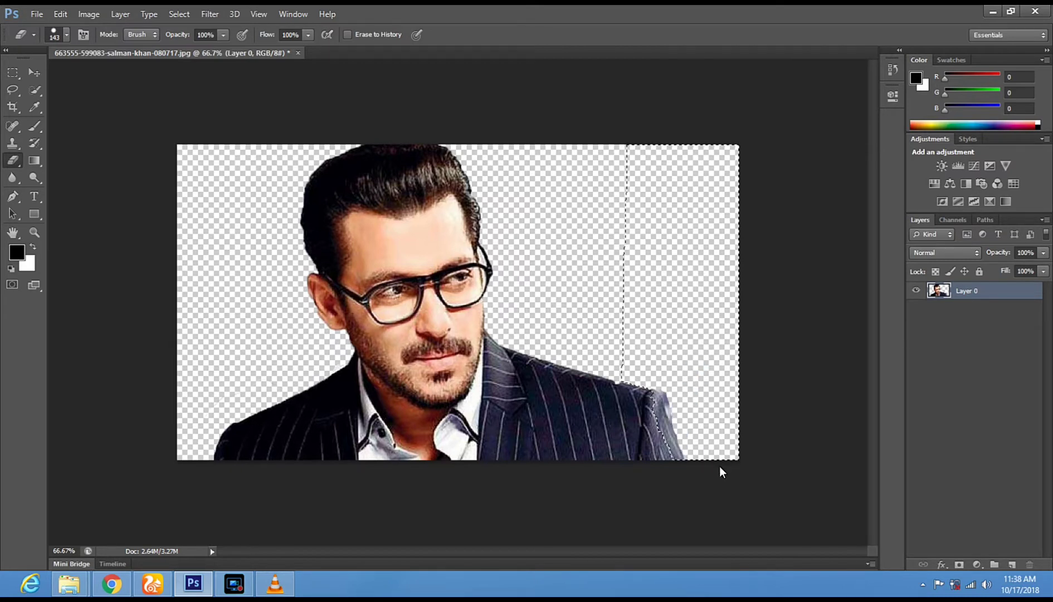
Step: Try to erase more of the fringe along the outer edge of the right-hand shoulder, and undo the stroke
click(684, 369)
click(700, 414)
drag(700, 414, 716, 462)
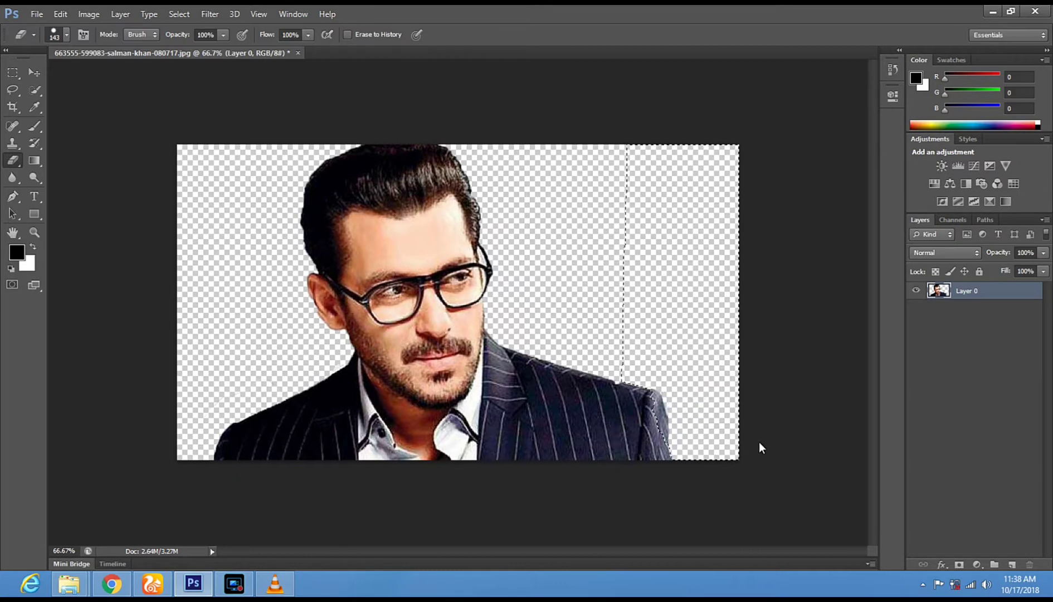
key(ctrl+z)
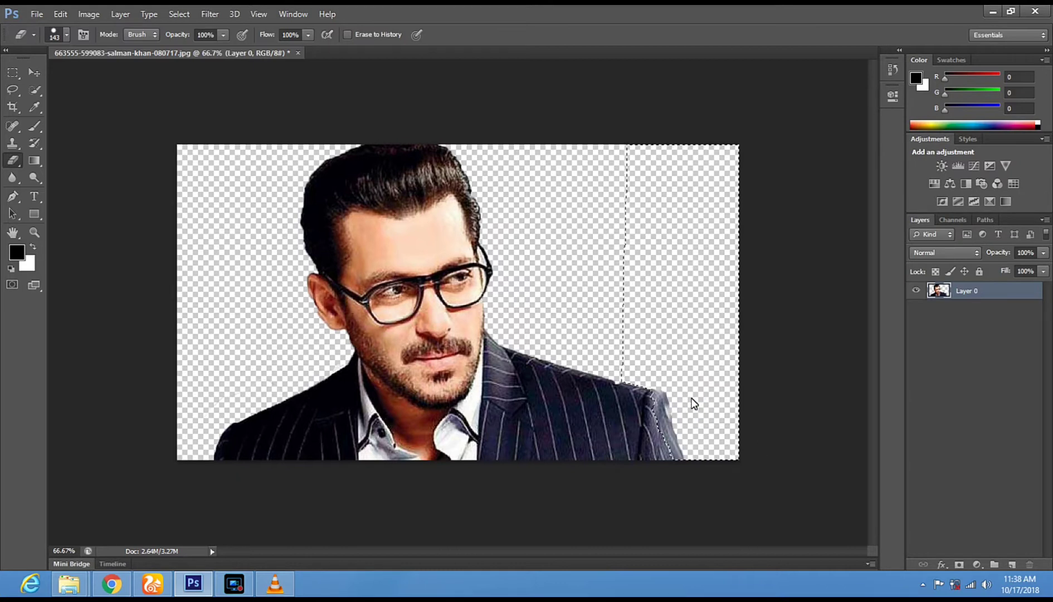
Step: Deselect the cleared area and touch up the empty space right of the man with the Eraser
click(685, 370)
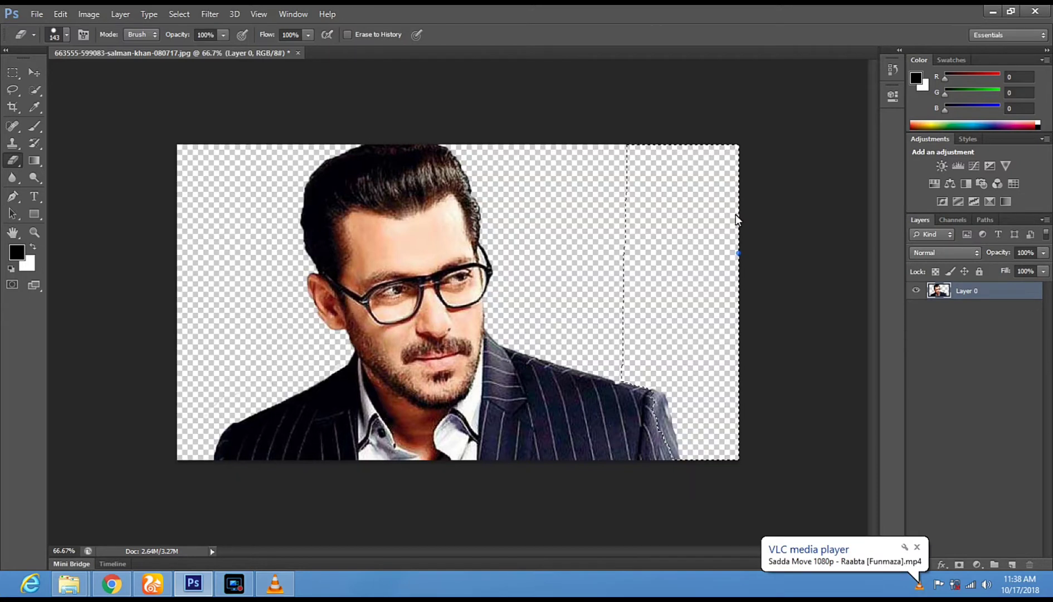
click(13, 89)
key(ctrl+d)
click(13, 161)
click(664, 207)
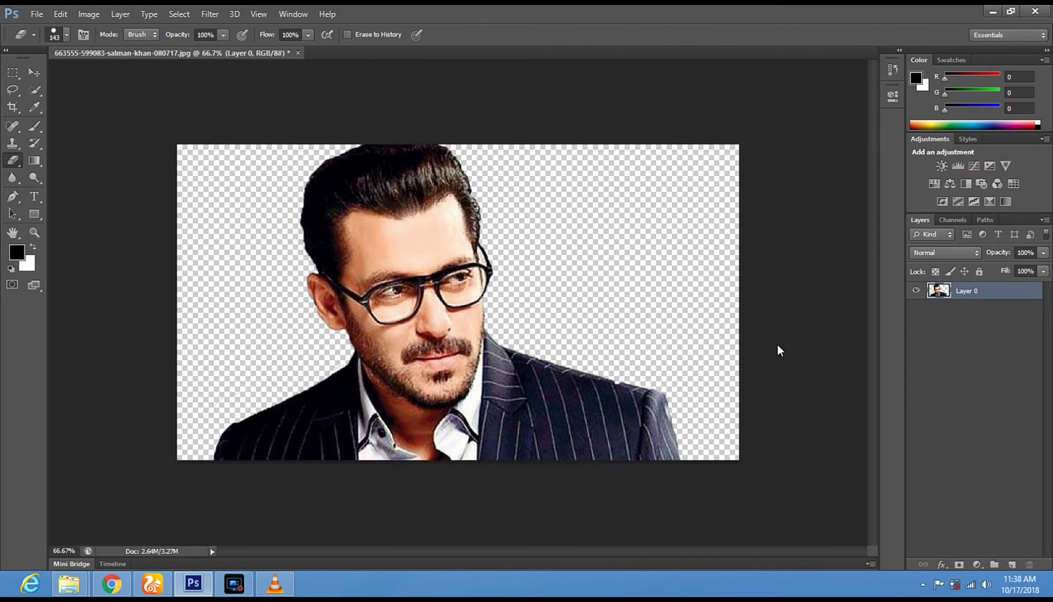
Step: Open the railway bridge photo pexels-photo-556416.jpeg as a second document
click(37, 14)
click(51, 41)
double_click(642, 304)
click(35, 73)
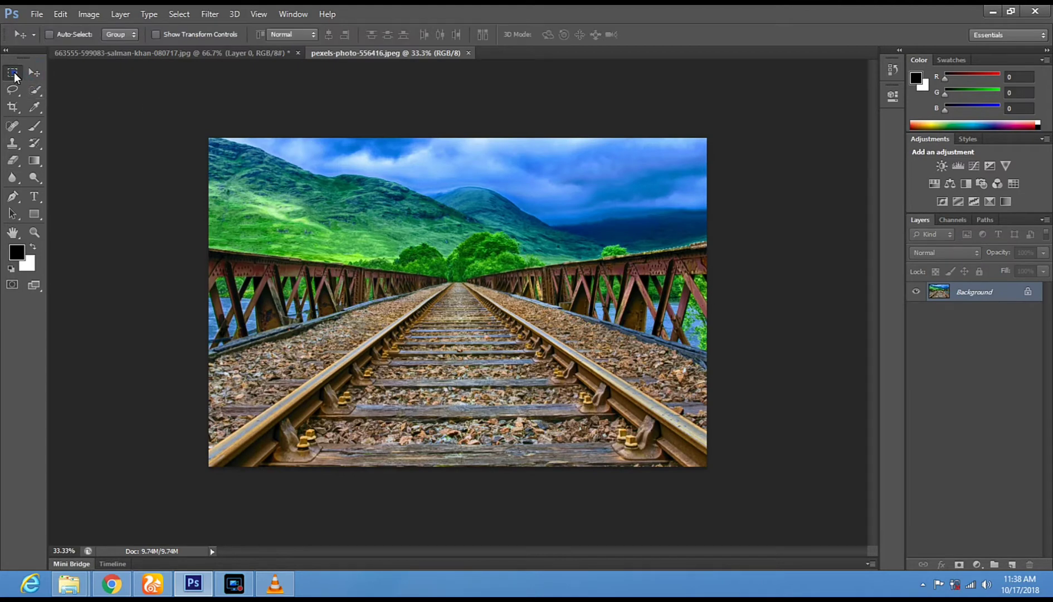
Step: Select the whole railway photo with a rectangular marquee
click(14, 73)
drag(207, 138, 743, 469)
click(467, 352)
drag(211, 140, 831, 534)
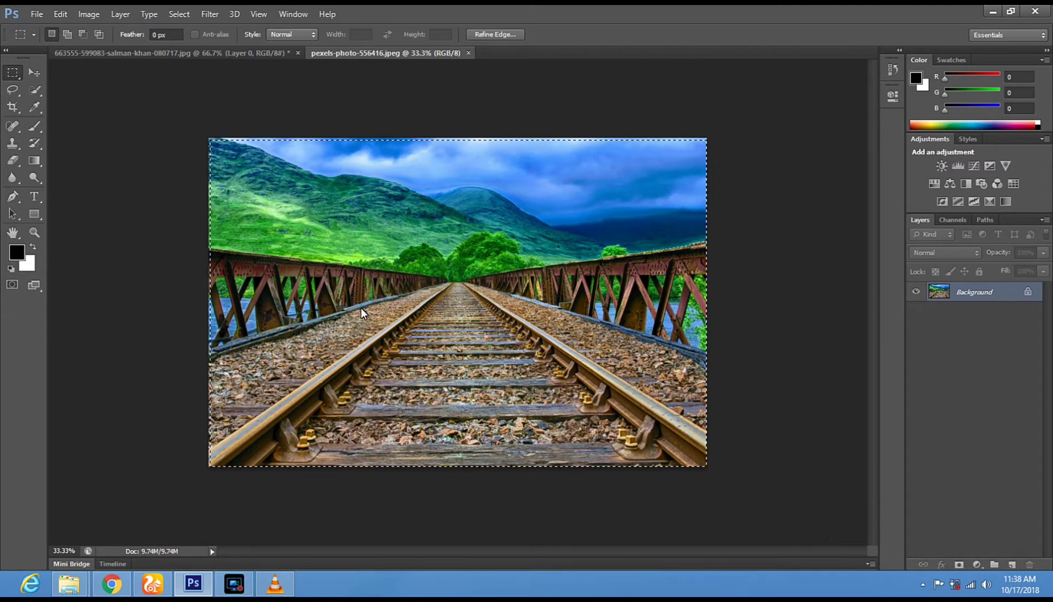
Step: Move the selected railway photo into the portrait document and position it so that it covers the whole canvas
click(34, 73)
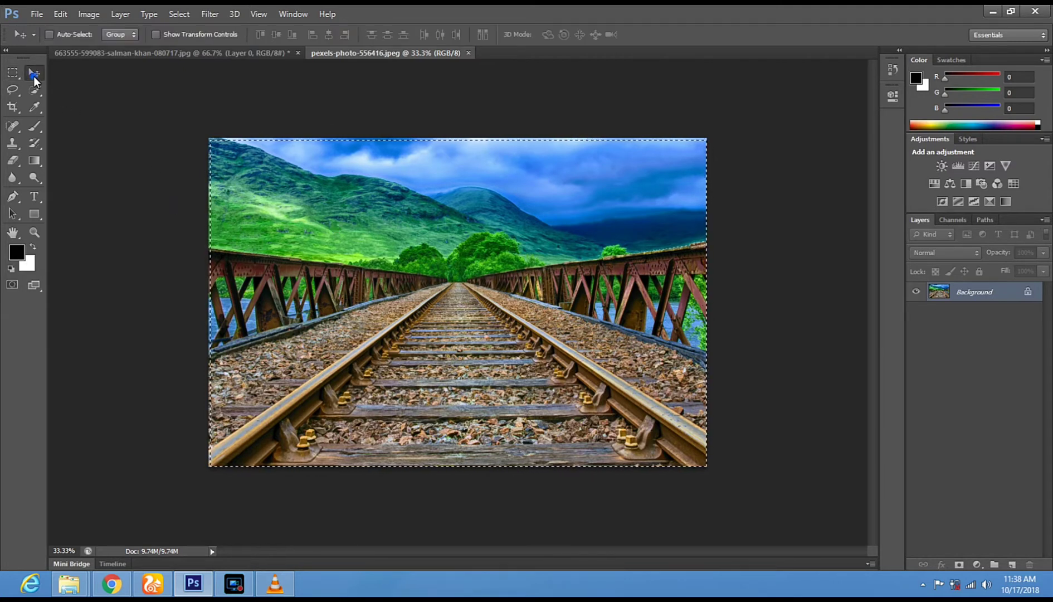
drag(498, 207, 534, 200)
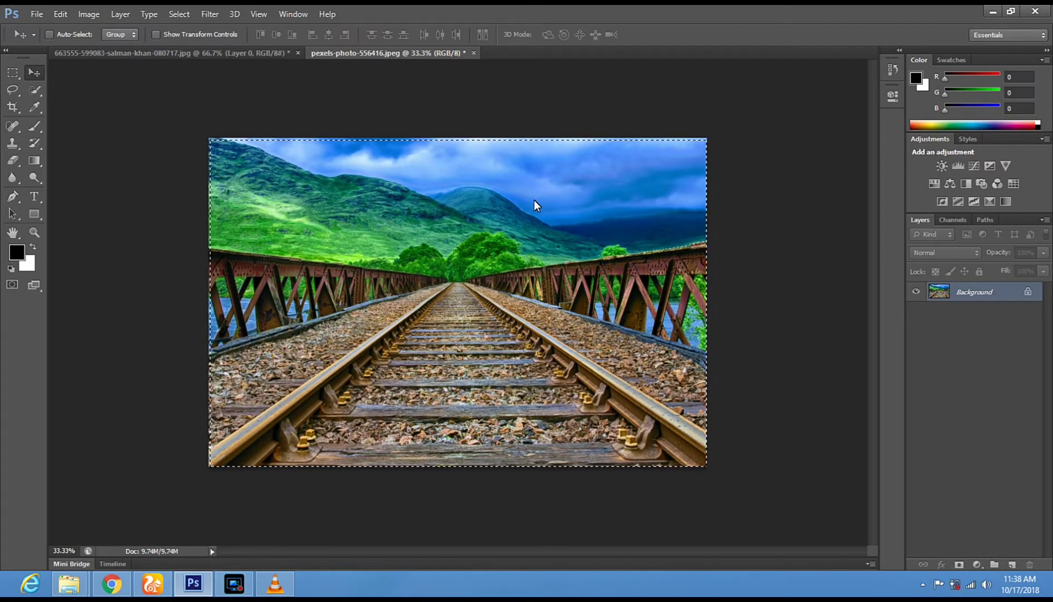
drag(518, 245, 413, 288)
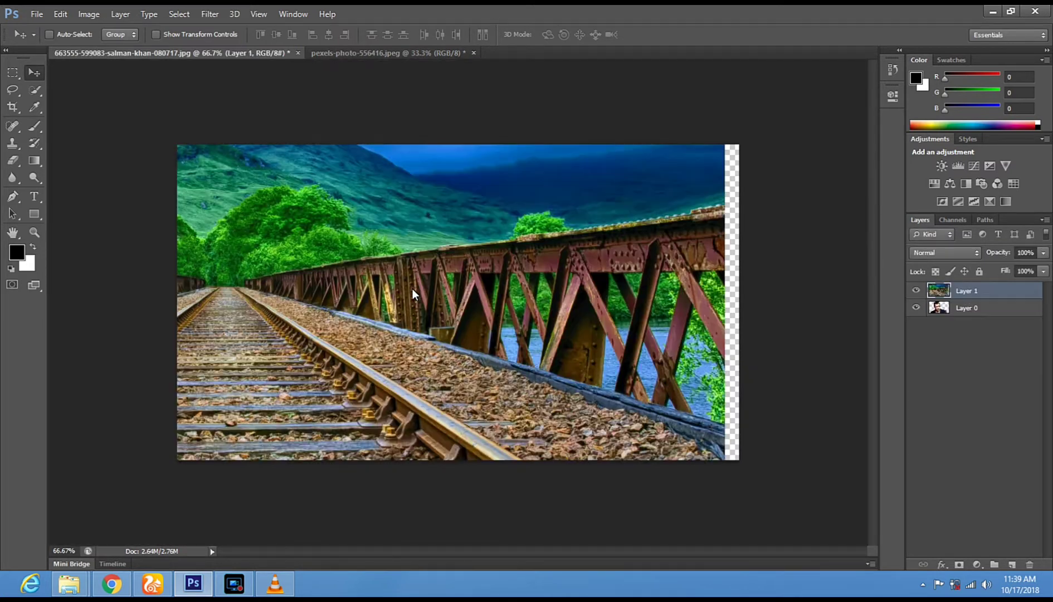
drag(412, 288, 431, 288)
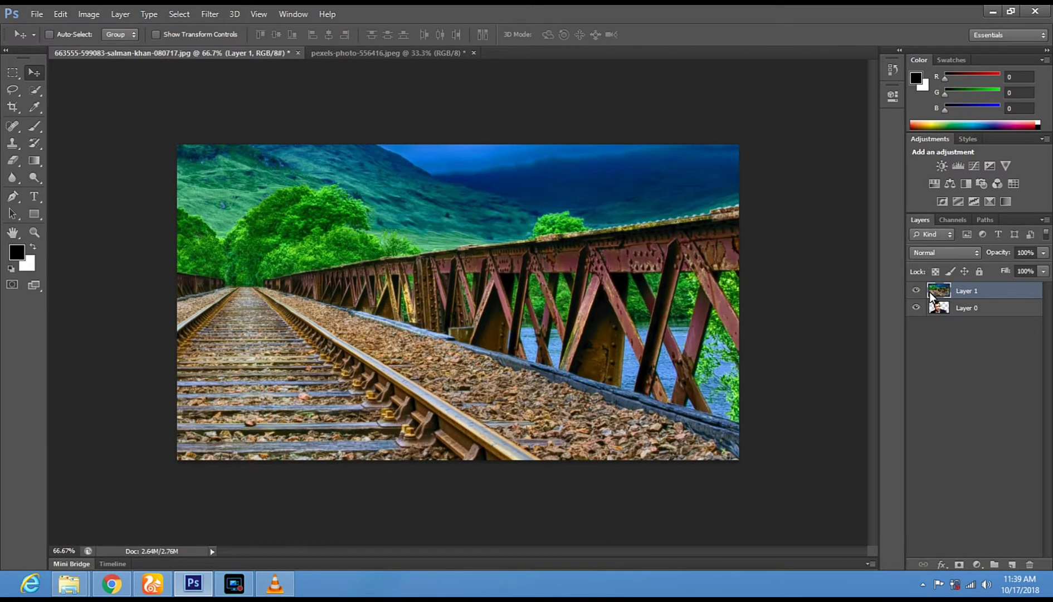
Step: Place the railway layer below the portrait layer and shift the railway image slightly up and to the right
drag(972, 292, 972, 313)
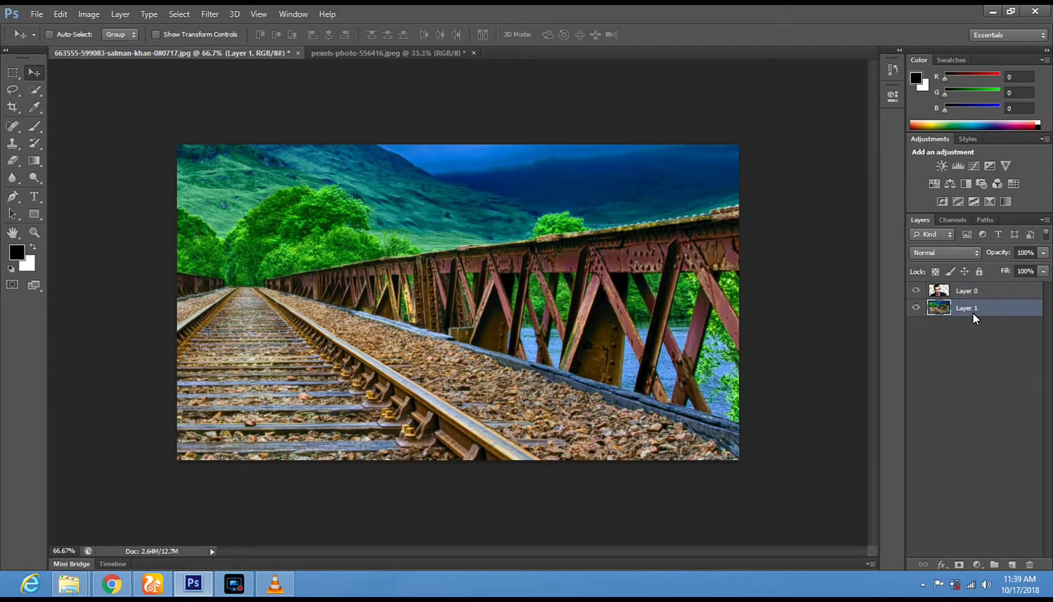
right_click(562, 227)
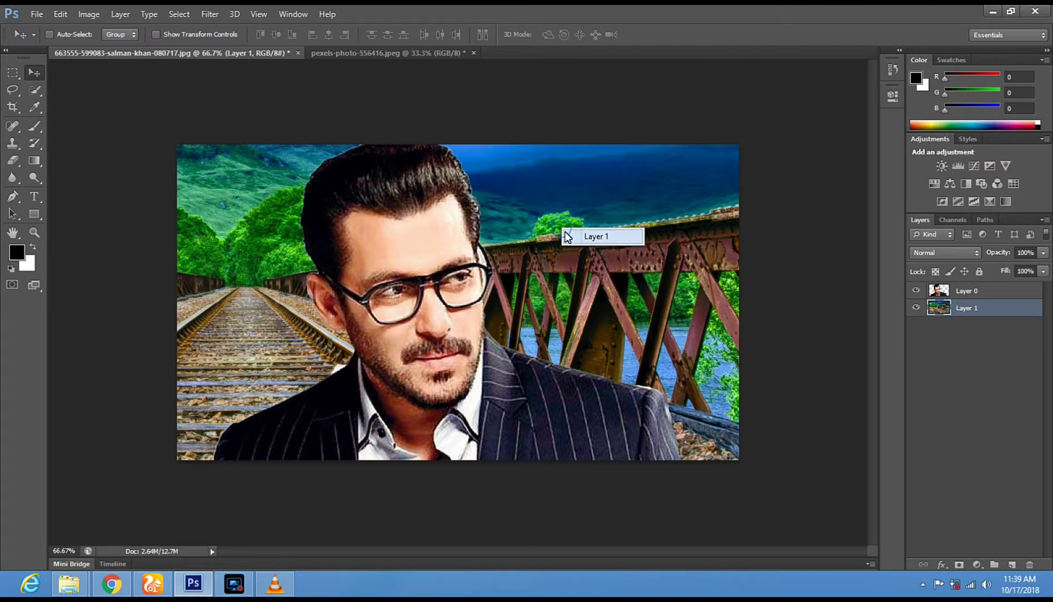
click(602, 237)
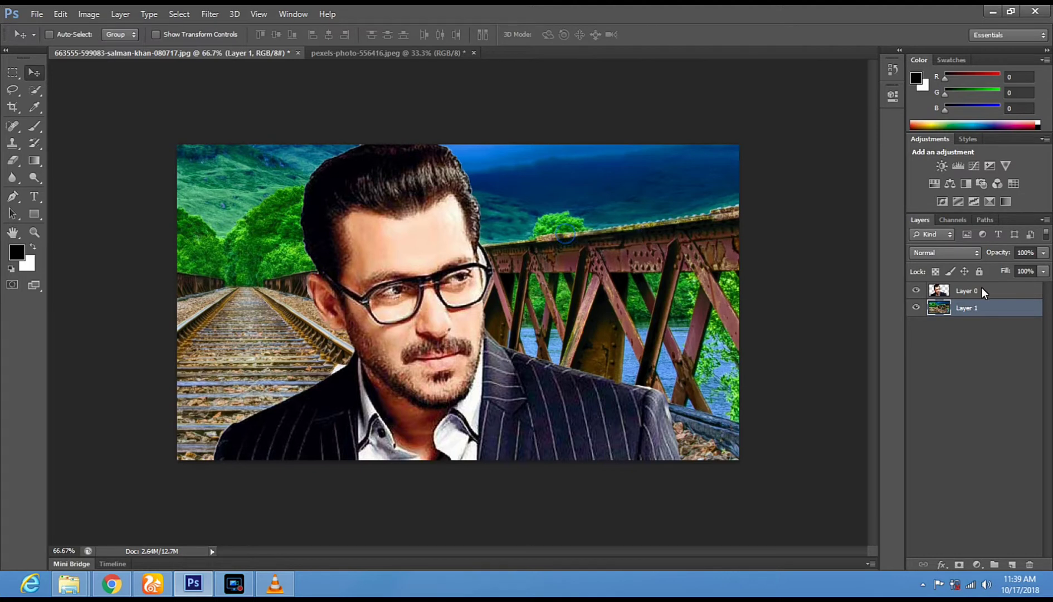
click(950, 295)
click(955, 307)
drag(585, 241, 558, 234)
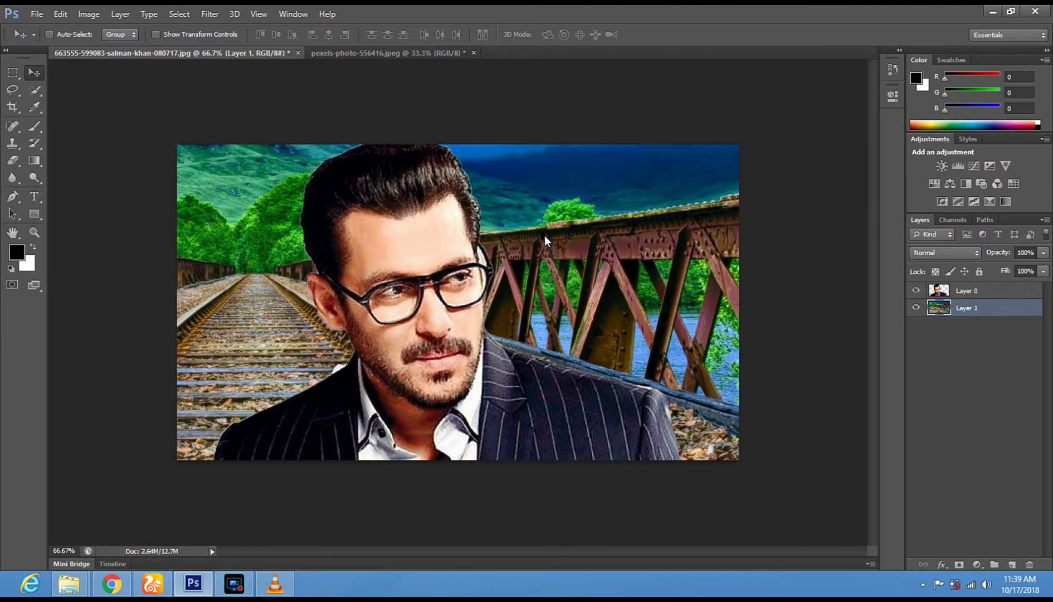
Step: Widen the railway layer to 109.76%, place it at about X 251 px and Y 576 px, apply the transform and hide the transform controls
click(156, 34)
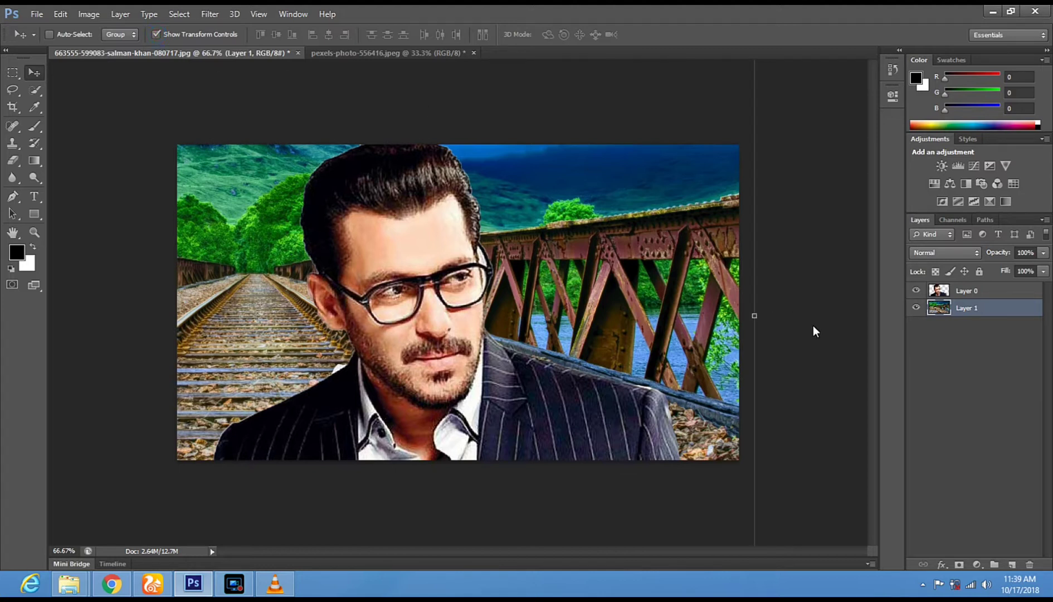
key(ctrl+t)
drag(754, 315, 815, 319)
drag(686, 263, 670, 324)
drag(806, 380, 841, 380)
drag(547, 309, 526, 320)
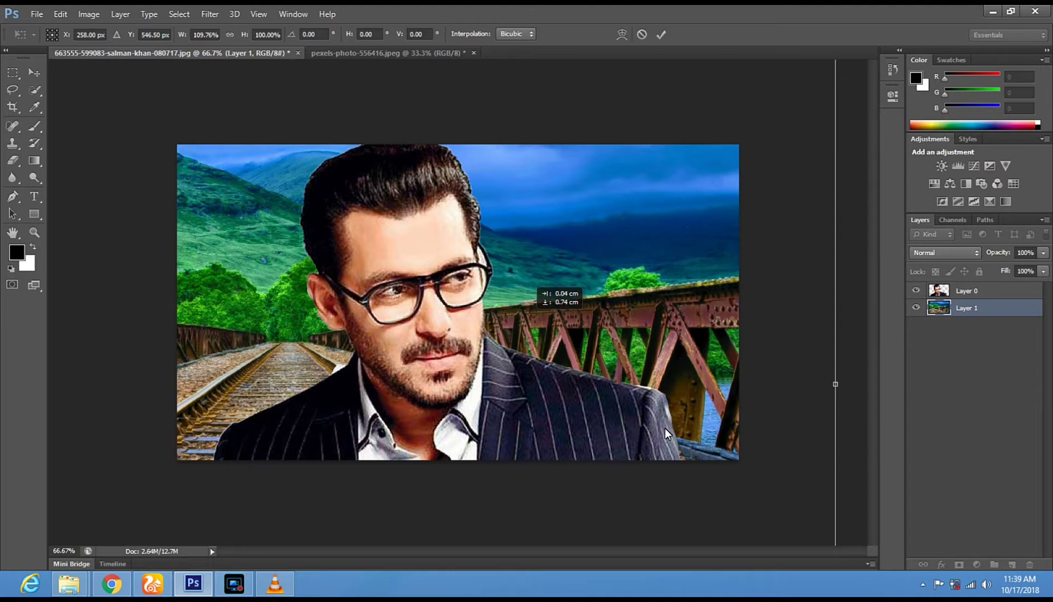
drag(580, 267, 578, 279)
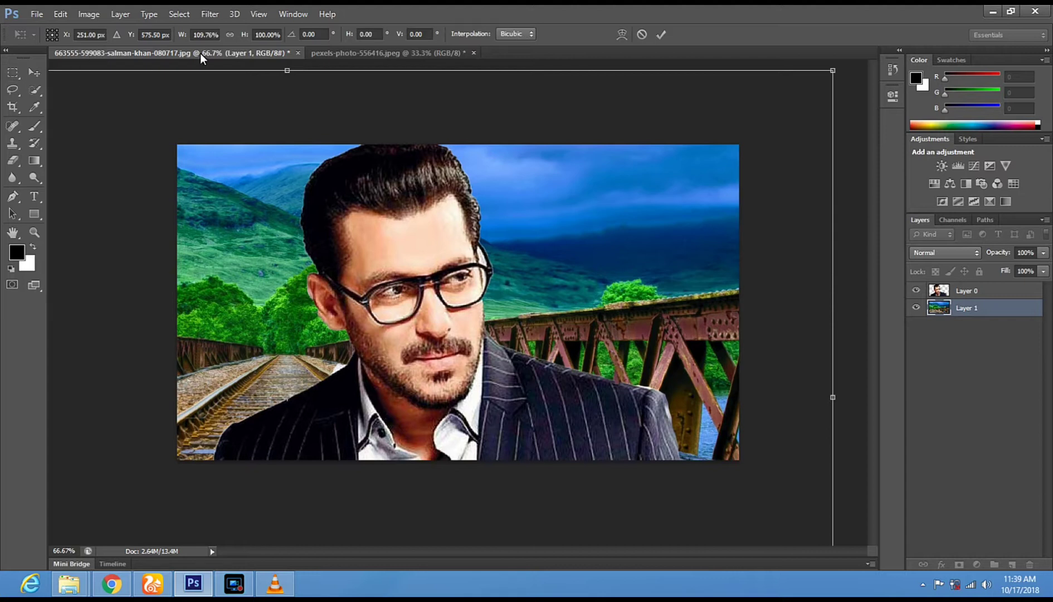
click(34, 72)
click(447, 228)
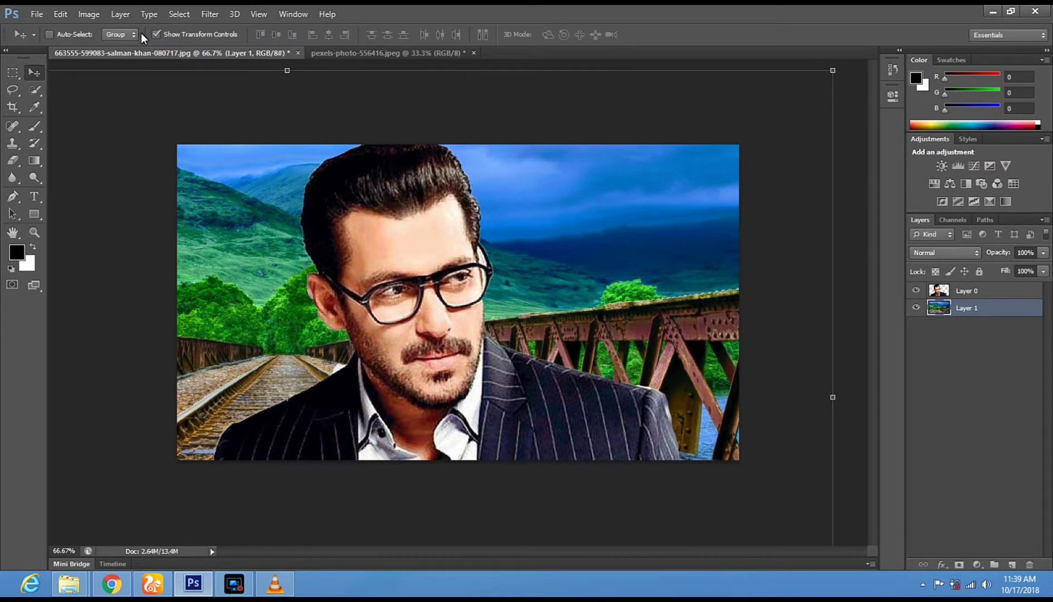
click(157, 34)
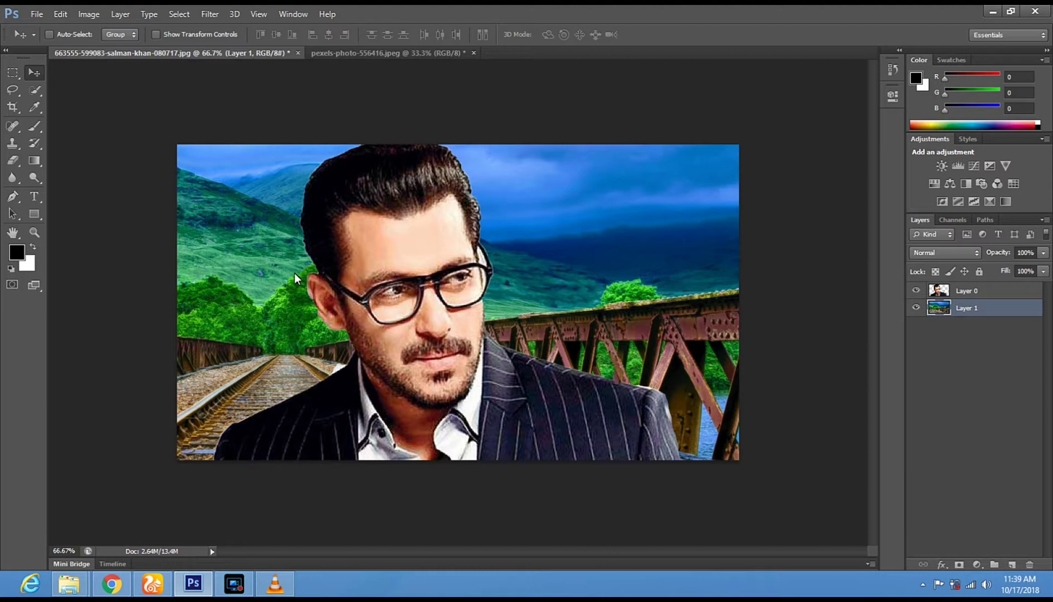
Step: Try a hue shift on the portrait layer with Hue/Saturation, and cancel it
click(947, 292)
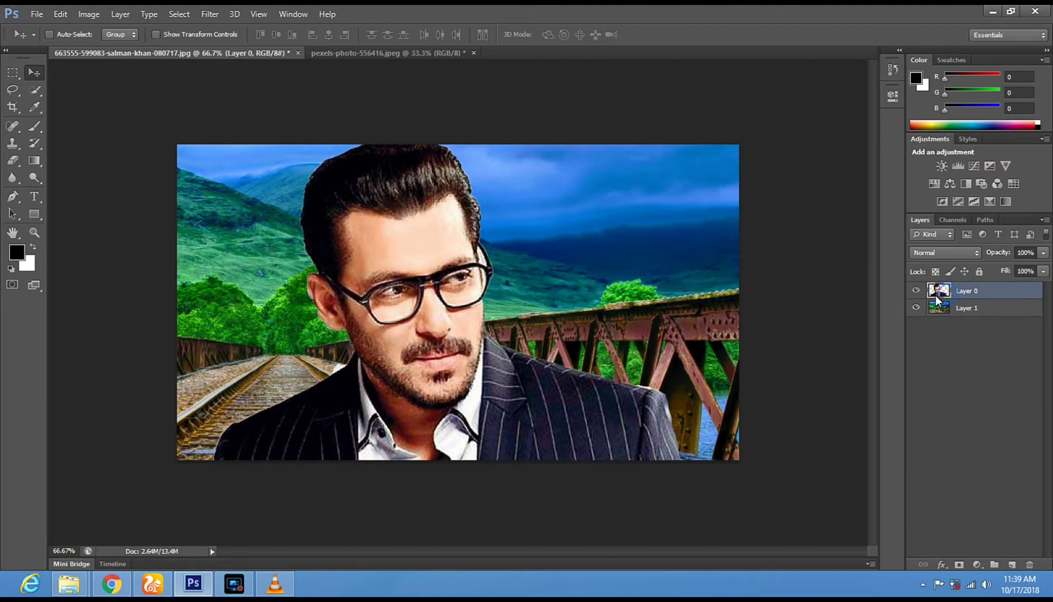
click(81, 14)
mouse_move(139, 48)
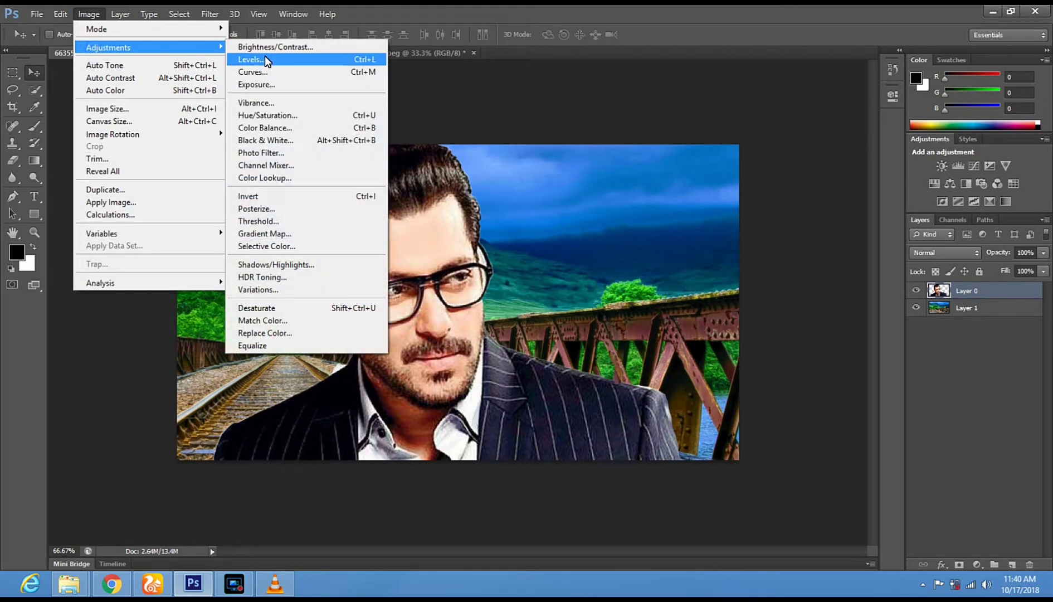
click(315, 117)
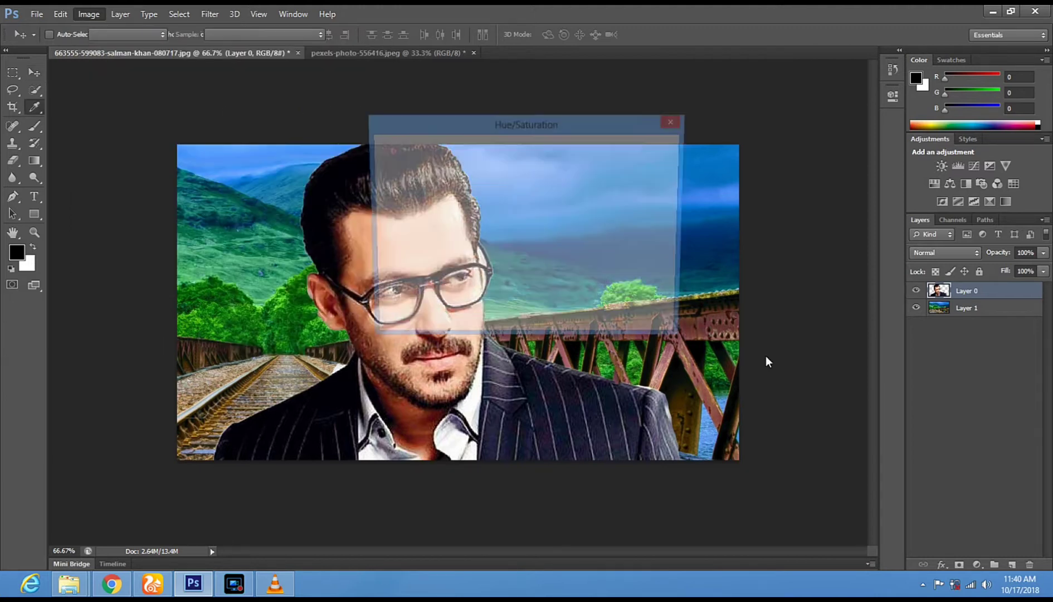
drag(486, 125, 766, 116)
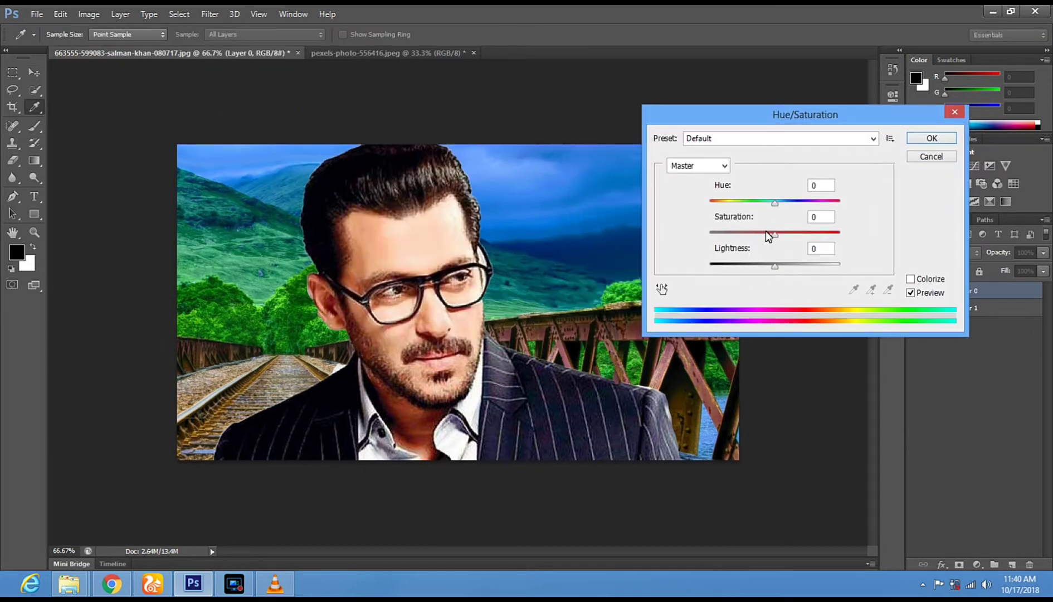
drag(776, 204, 809, 209)
click(925, 159)
key(v)
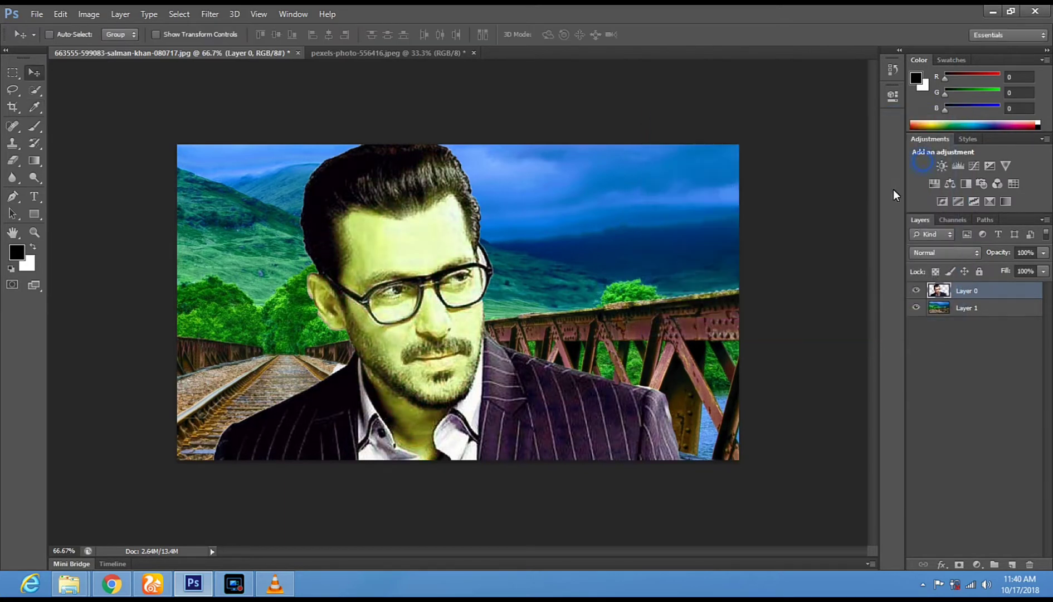
Step: Adjust the railway layer with Hue/Saturation, setting the hue to -9 and the saturation to +47
click(947, 309)
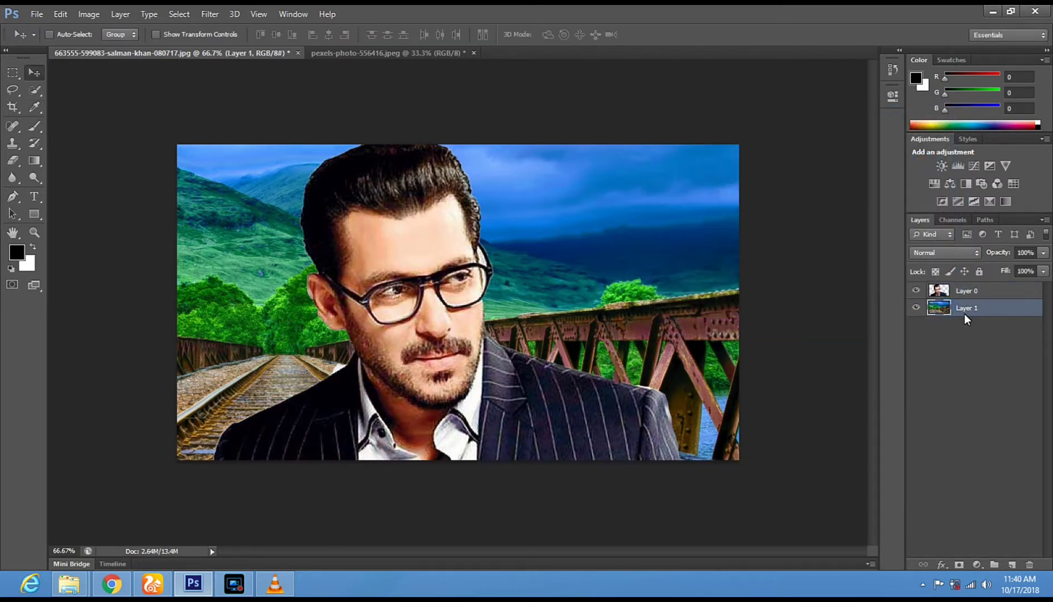
click(88, 19)
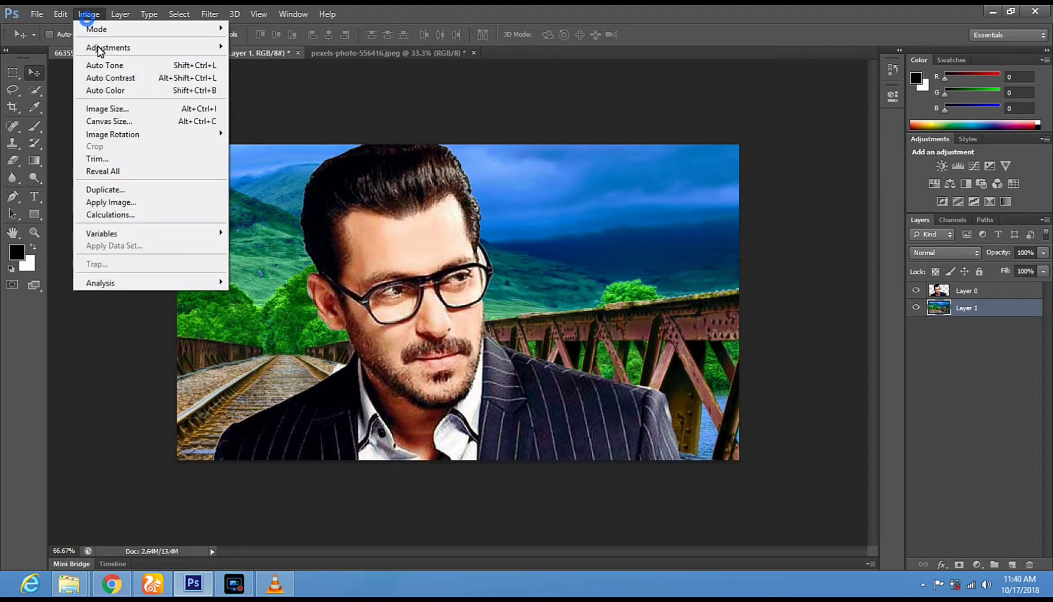
mouse_move(98, 46)
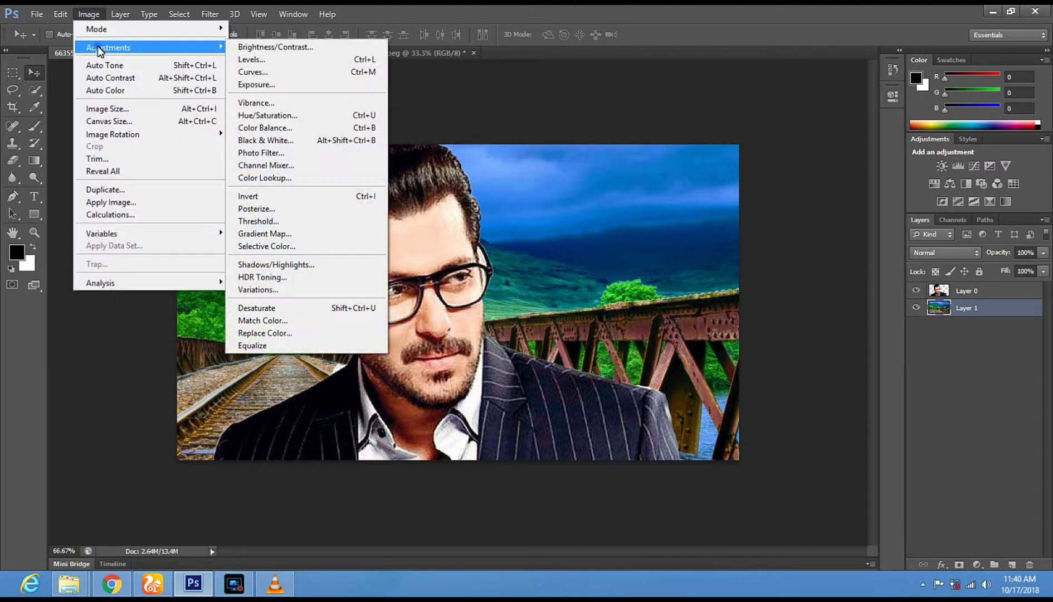
click(302, 120)
drag(774, 202, 812, 238)
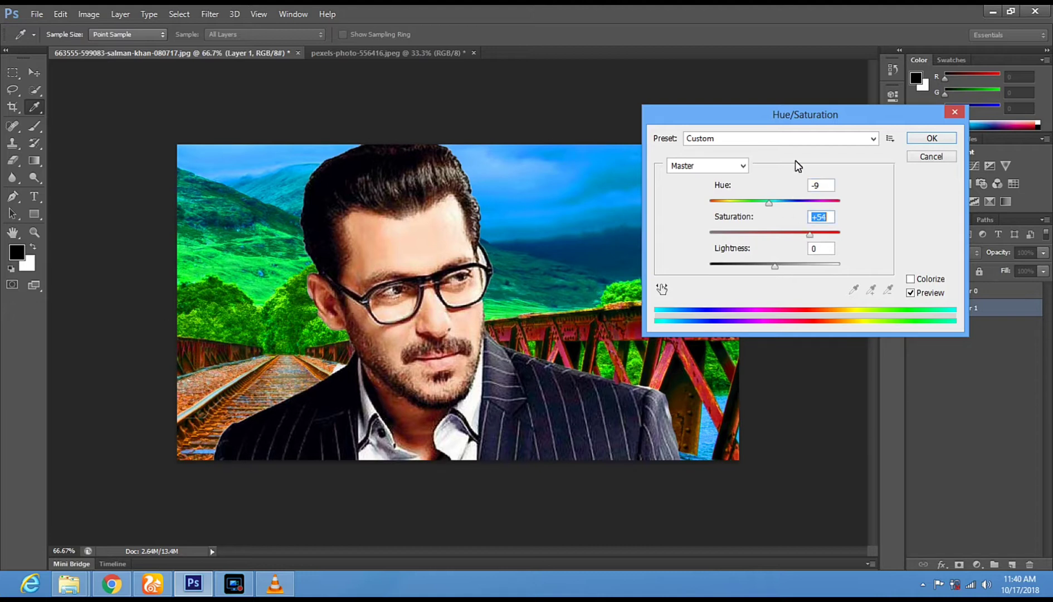
drag(828, 115, 903, 62)
drag(918, 177, 916, 177)
drag(947, 61, 839, 111)
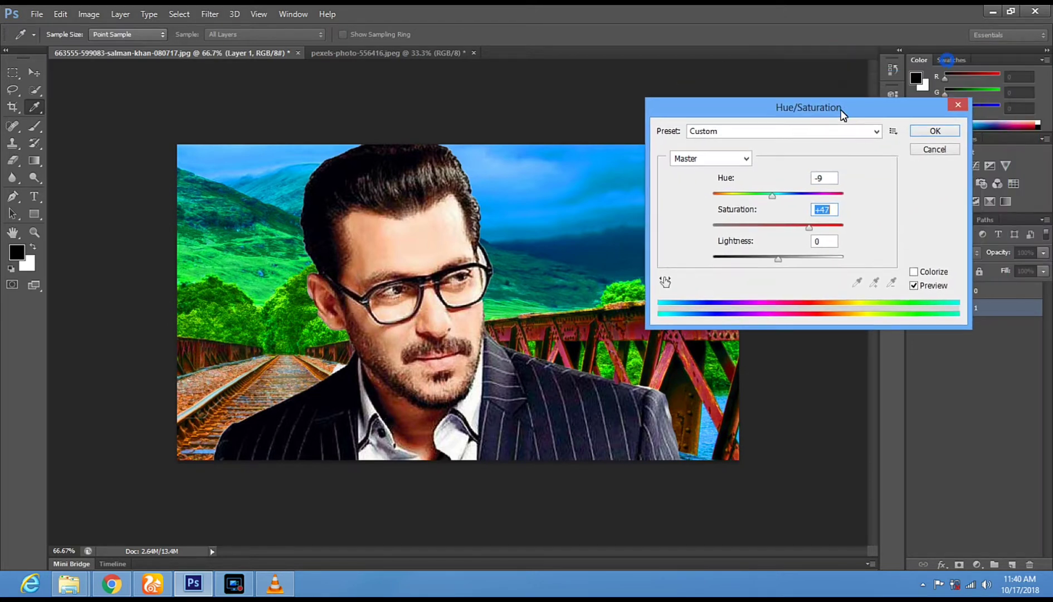
click(935, 134)
key(v)
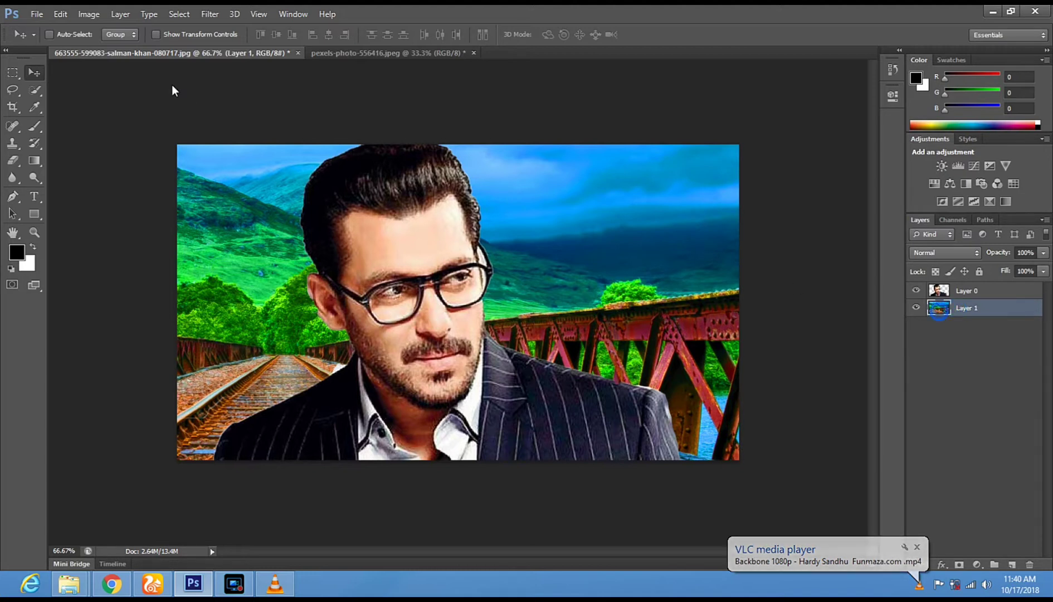
Step: Apply a Color Balance to the railway layer's midtones with levels -37, +46 and -40
click(99, 17)
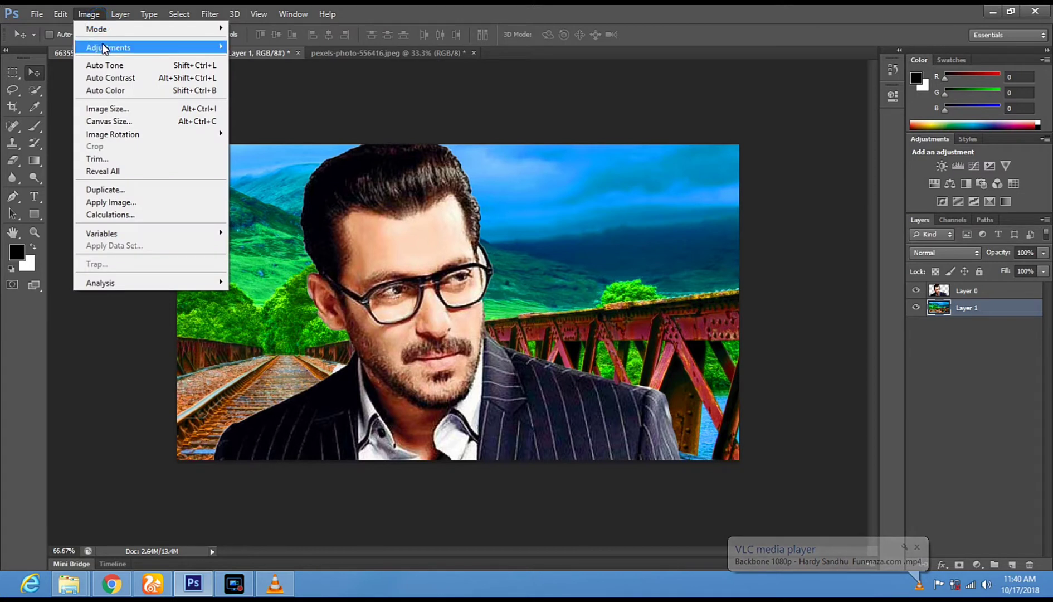
mouse_move(104, 47)
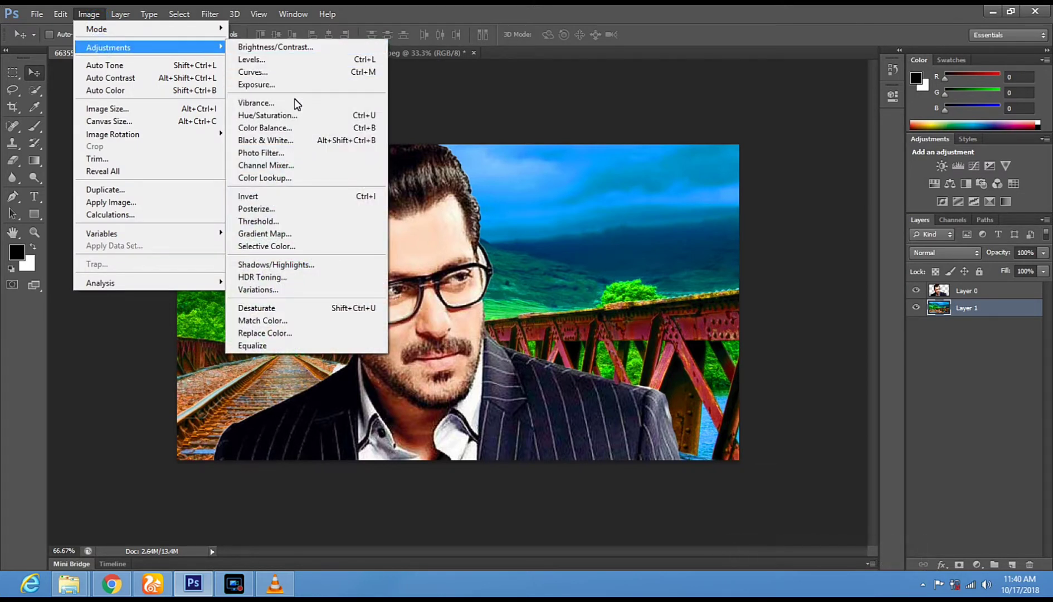
click(304, 127)
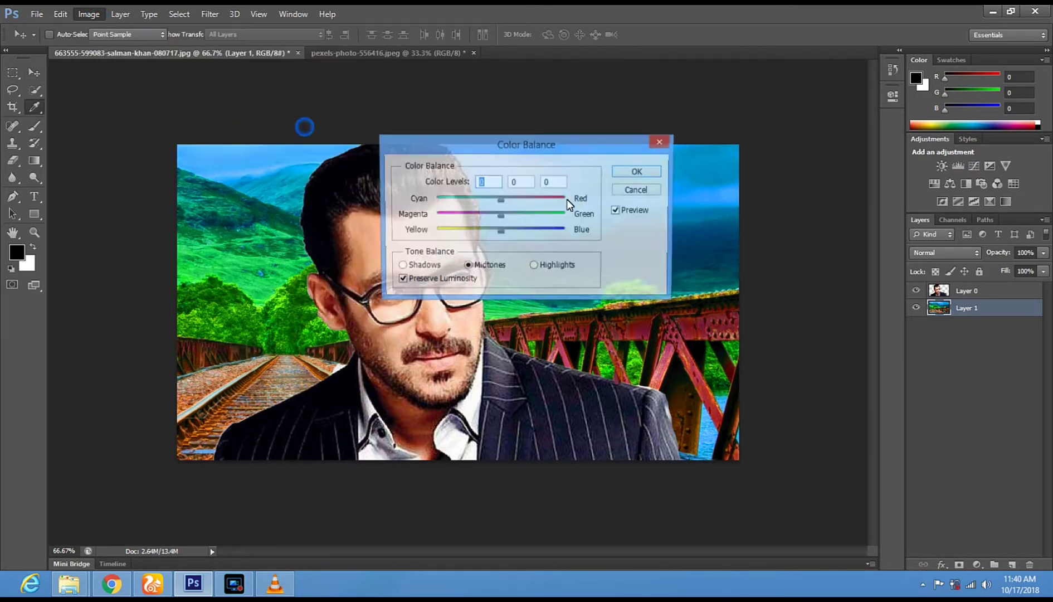
drag(530, 149, 809, 64)
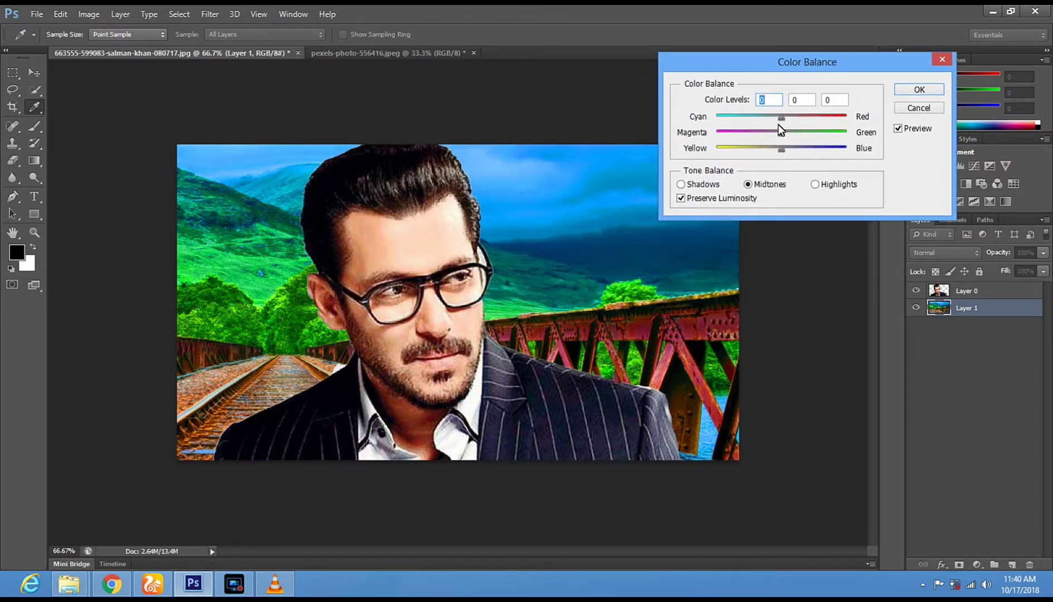
drag(762, 126, 755, 152)
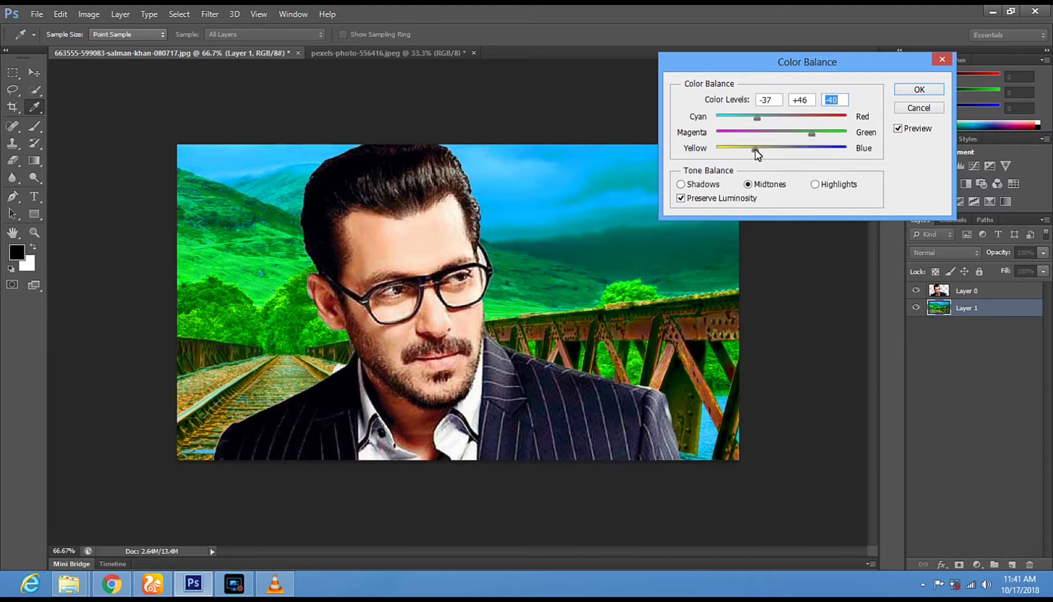
click(914, 91)
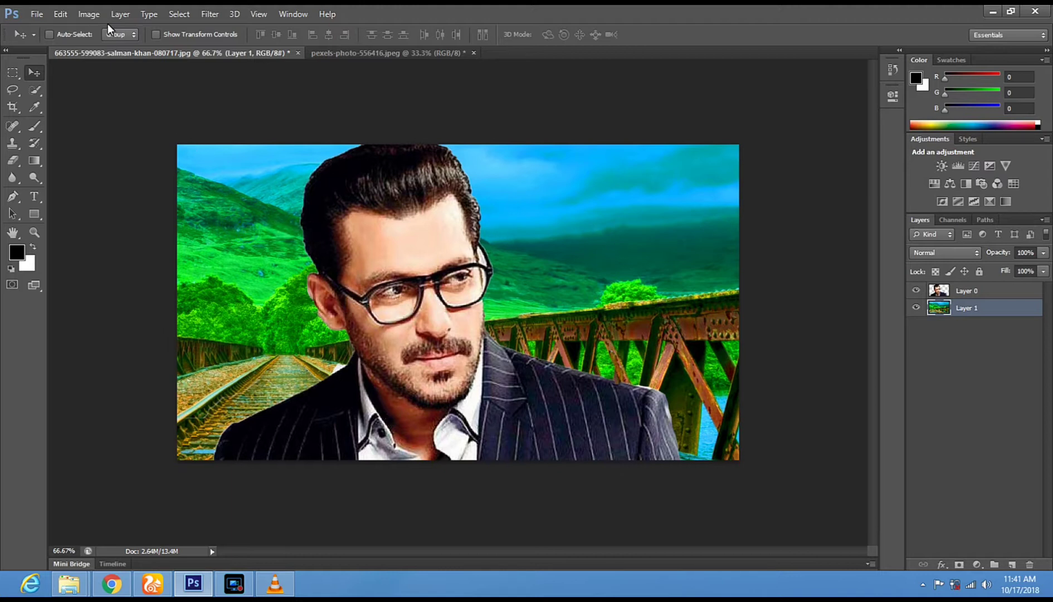
Step: Blur the railway layer with a Gaussian Blur of about 3.1 pixels radius
click(209, 19)
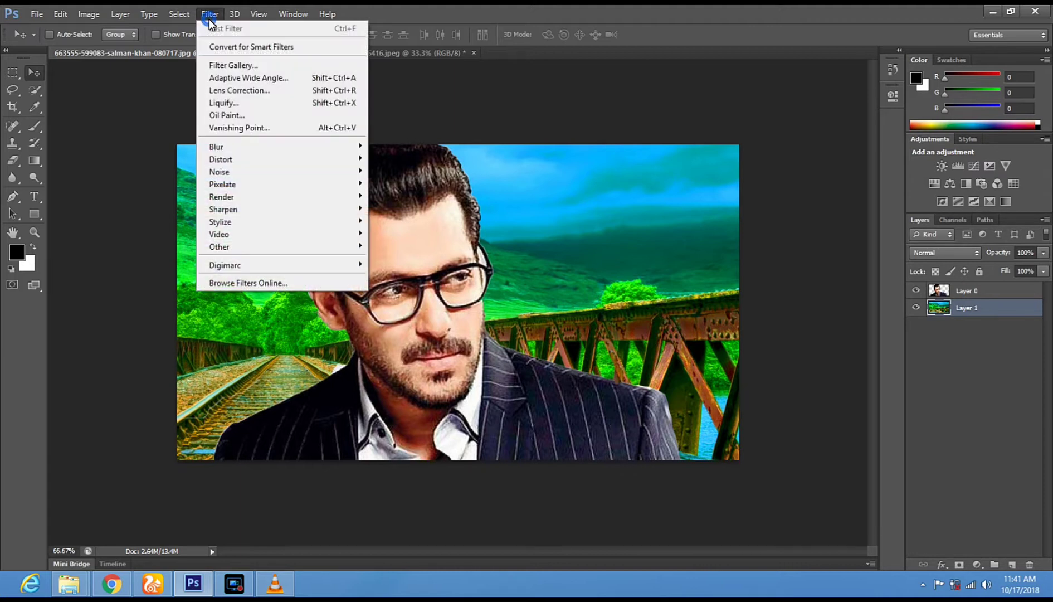
mouse_move(230, 148)
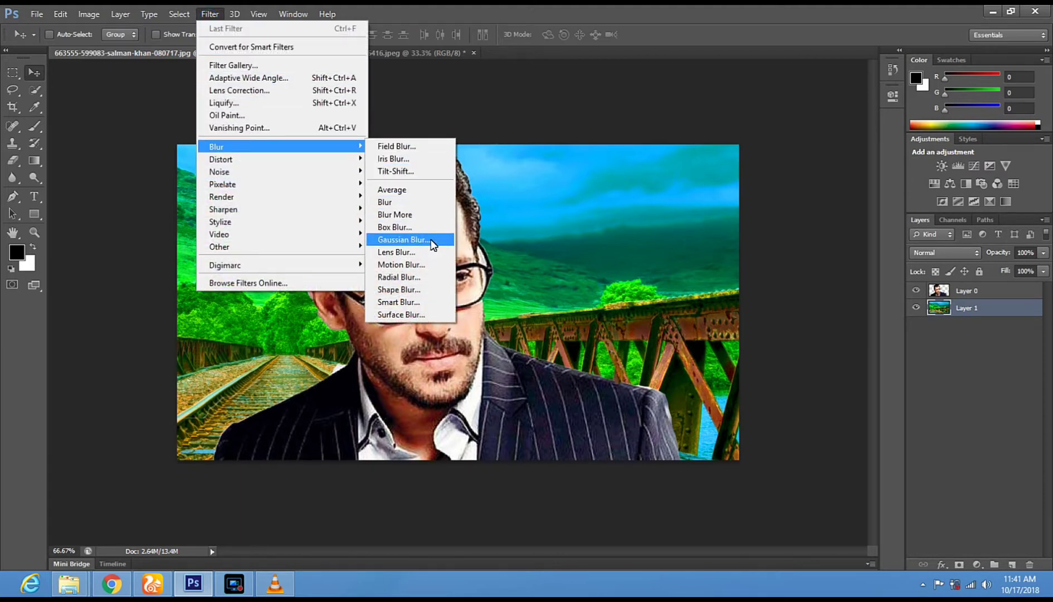
click(399, 239)
drag(505, 130, 835, 97)
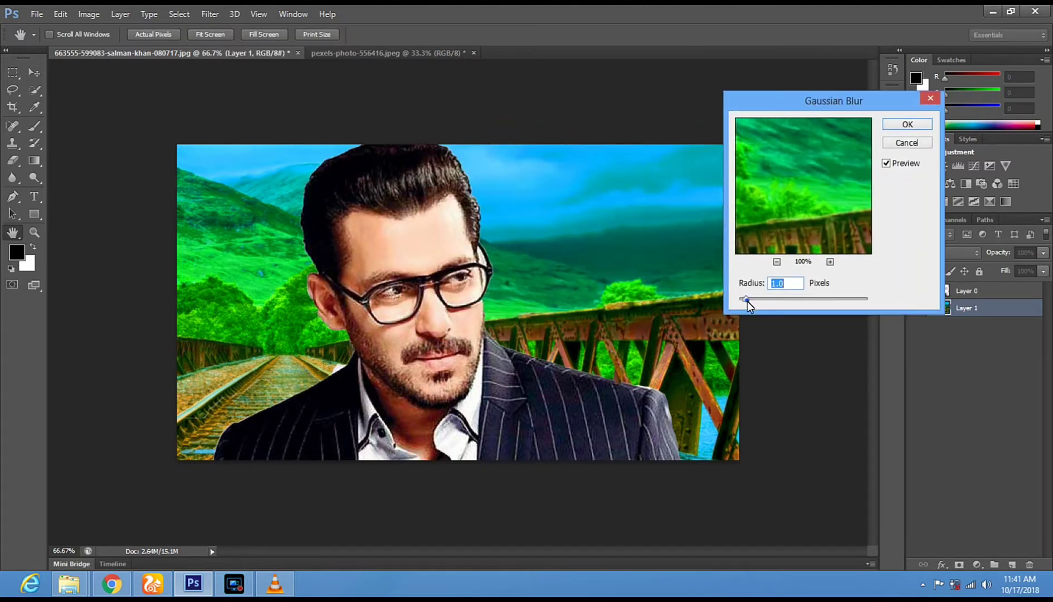
drag(747, 301, 780, 305)
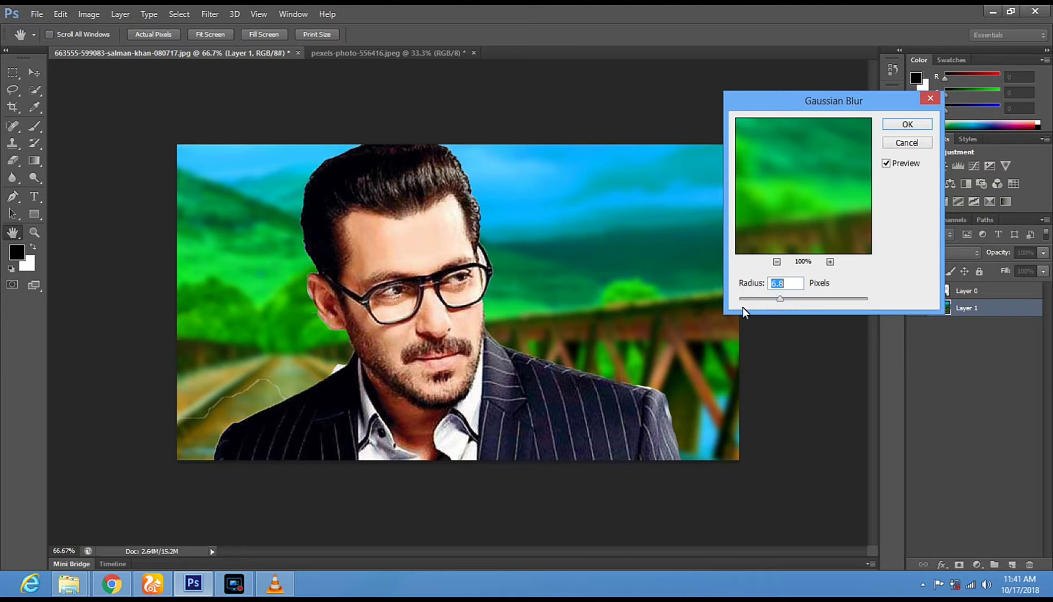
drag(781, 299, 758, 299)
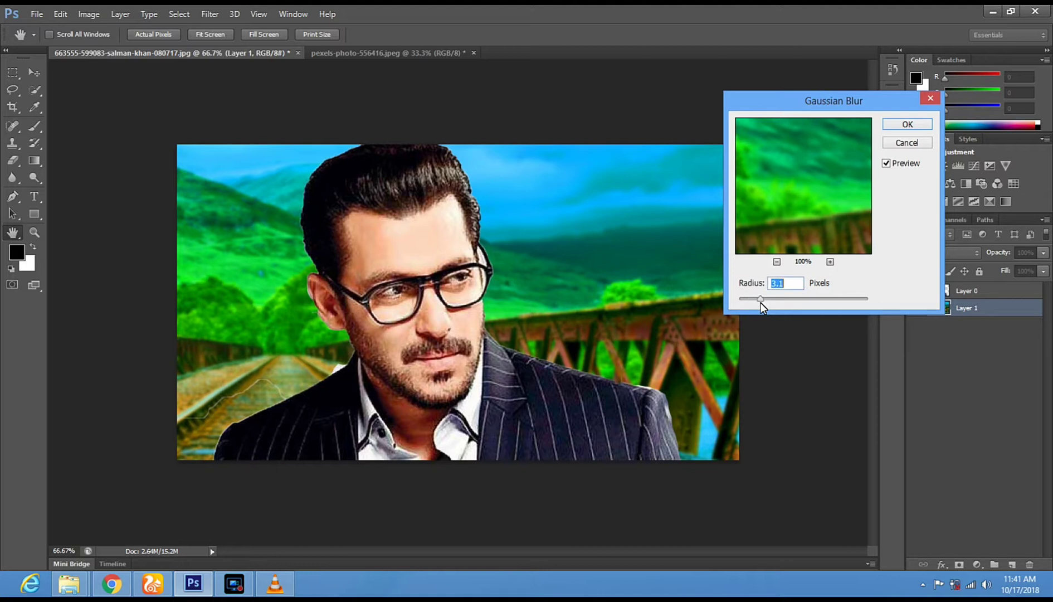
click(898, 129)
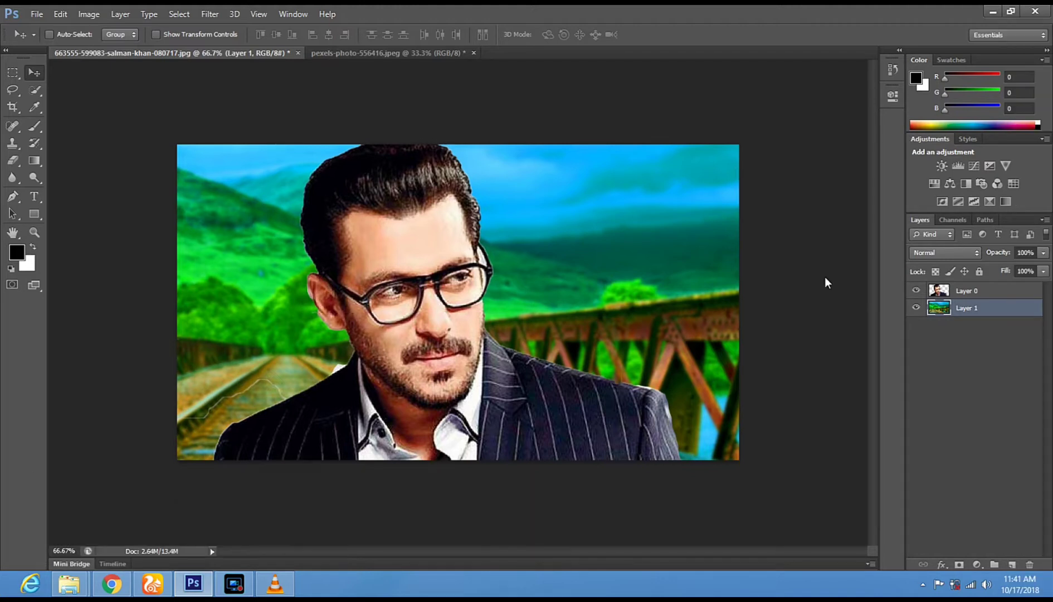
Step: Darken the man's beard on the portrait layer using the Burn tool with a 65 px brush at 50% exposure
click(936, 290)
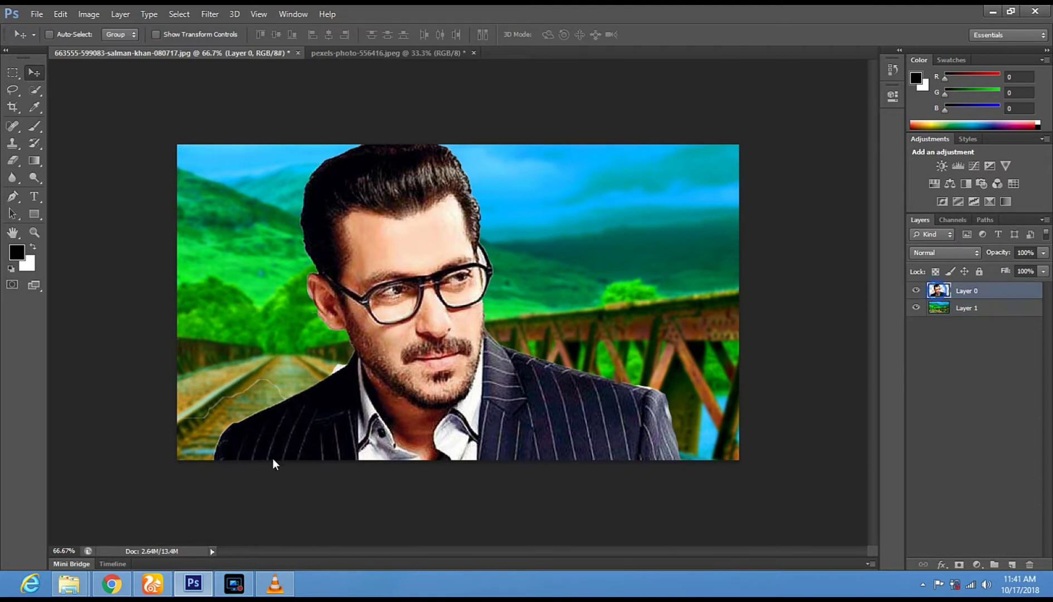
click(236, 592)
click(561, 299)
click(30, 176)
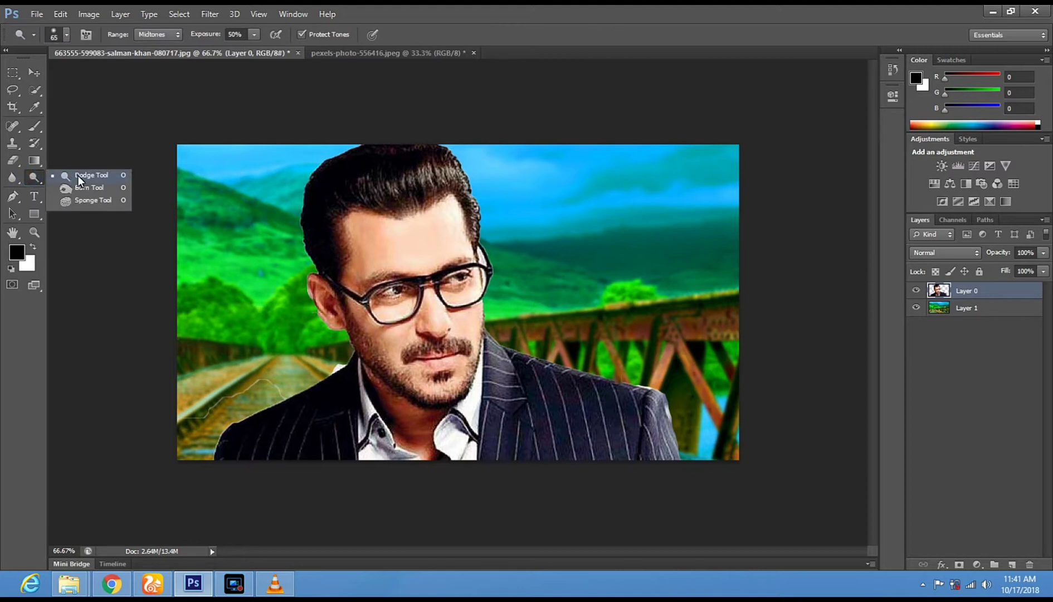
click(88, 187)
click(429, 349)
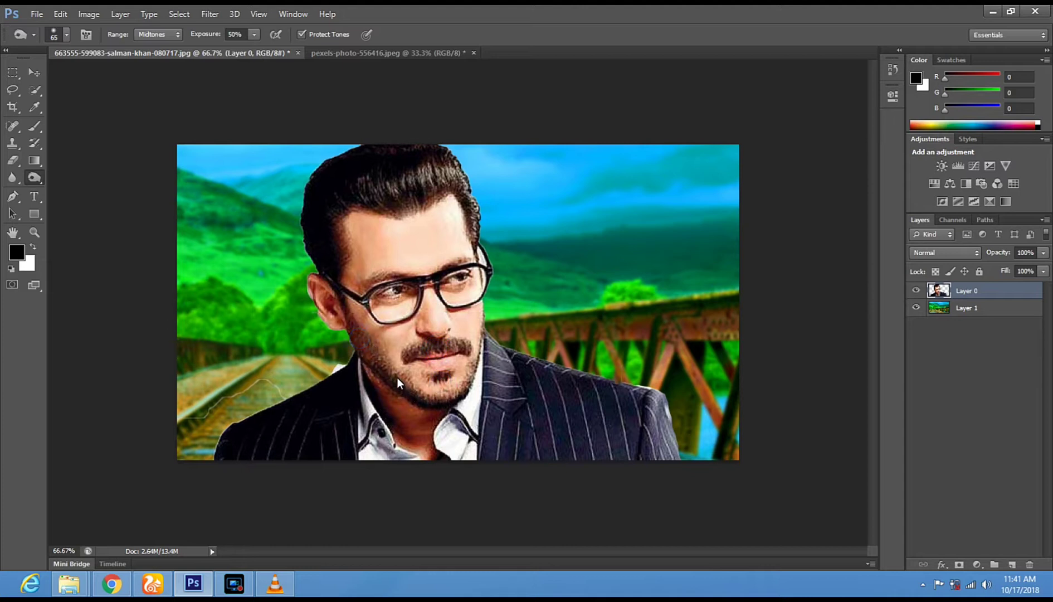
click(480, 347)
Step: Enlarge the Burn brush to 131 px and darken the man's hair
right_click(377, 178)
click(529, 237)
click(393, 194)
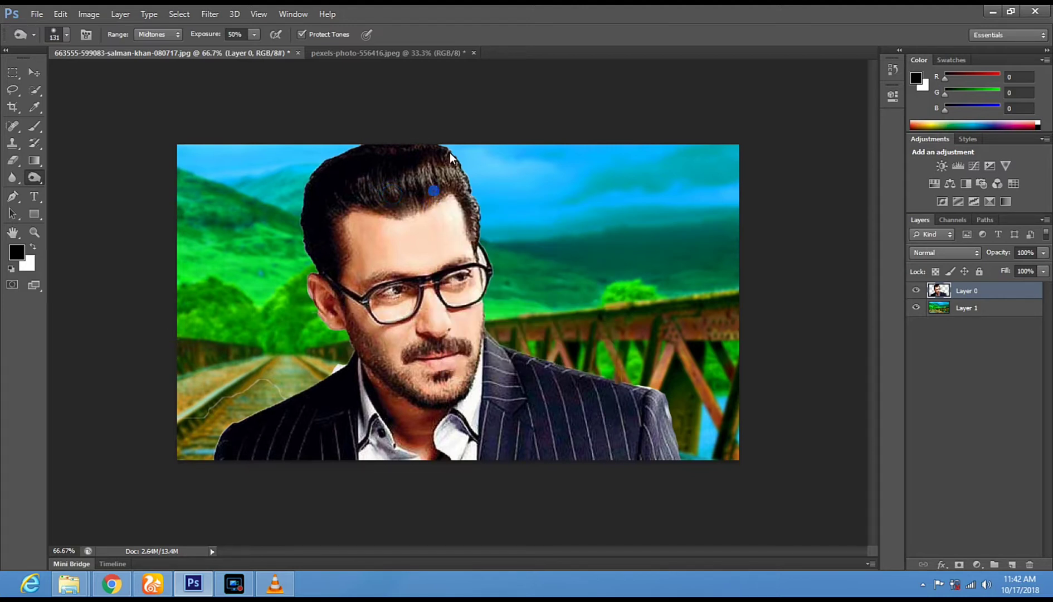
click(331, 238)
click(379, 191)
click(461, 194)
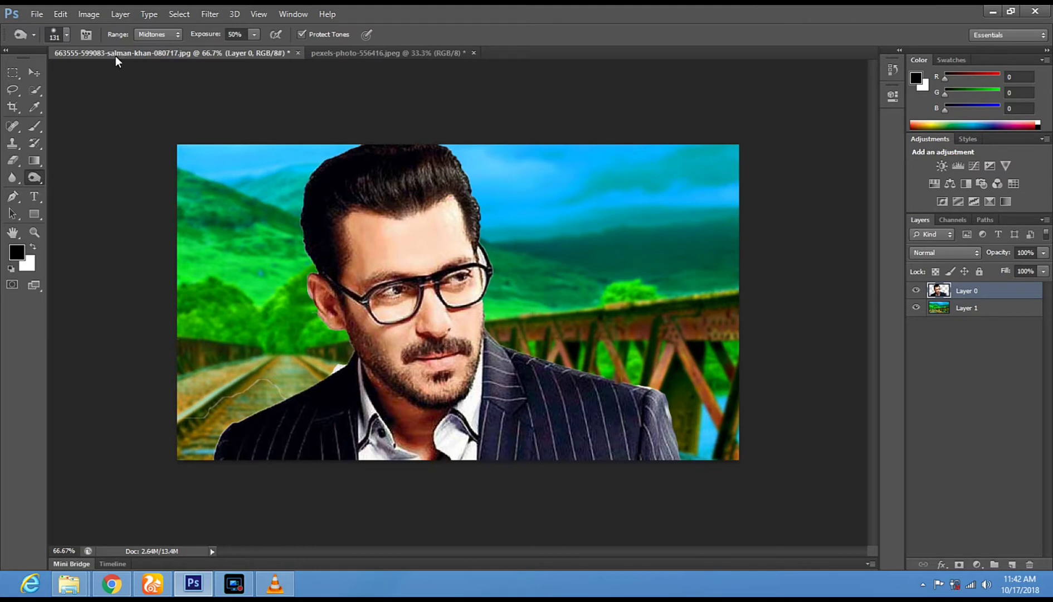
Step: Set up the Smudge tool with the 24 px spatter brush tip enlarged to 60 px
right_click(13, 176)
click(56, 199)
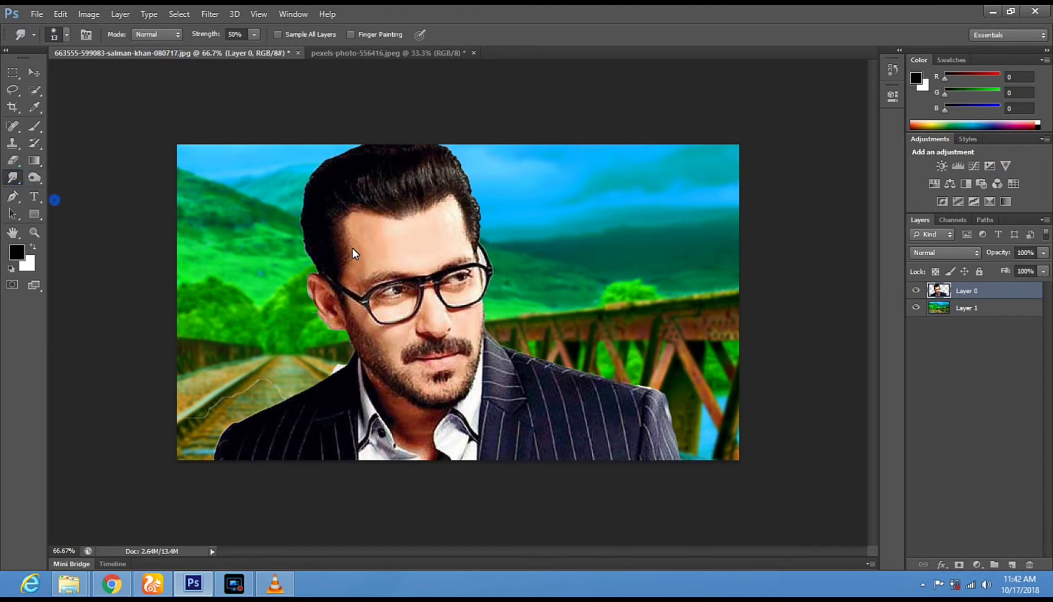
right_click(315, 251)
drag(348, 280, 387, 277)
mouse_move(459, 337)
mouse_down()
mouse_move(460, 393)
mouse_move(464, 372)
mouse_up()
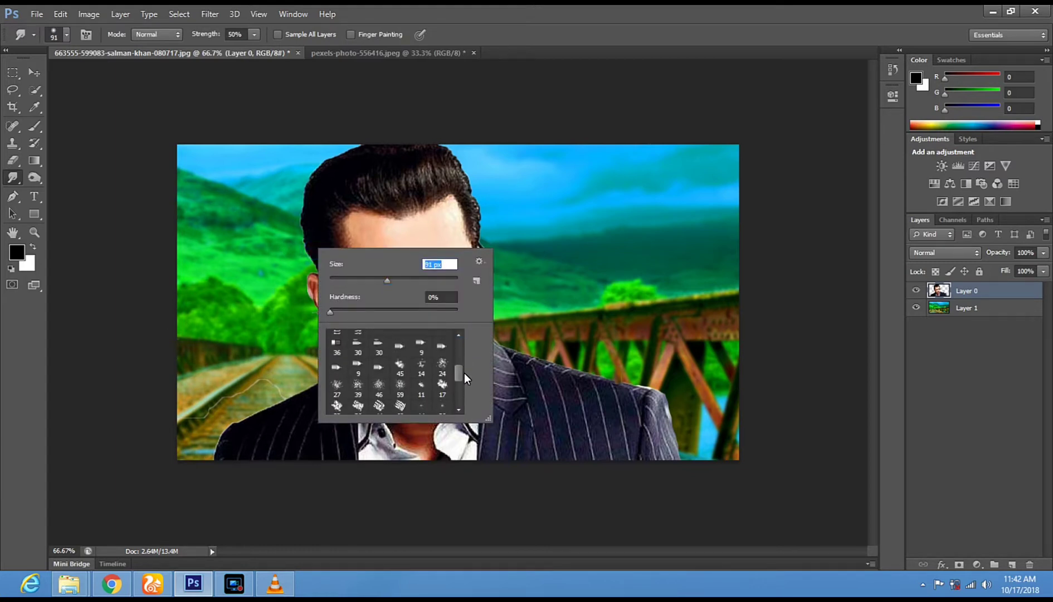
click(446, 365)
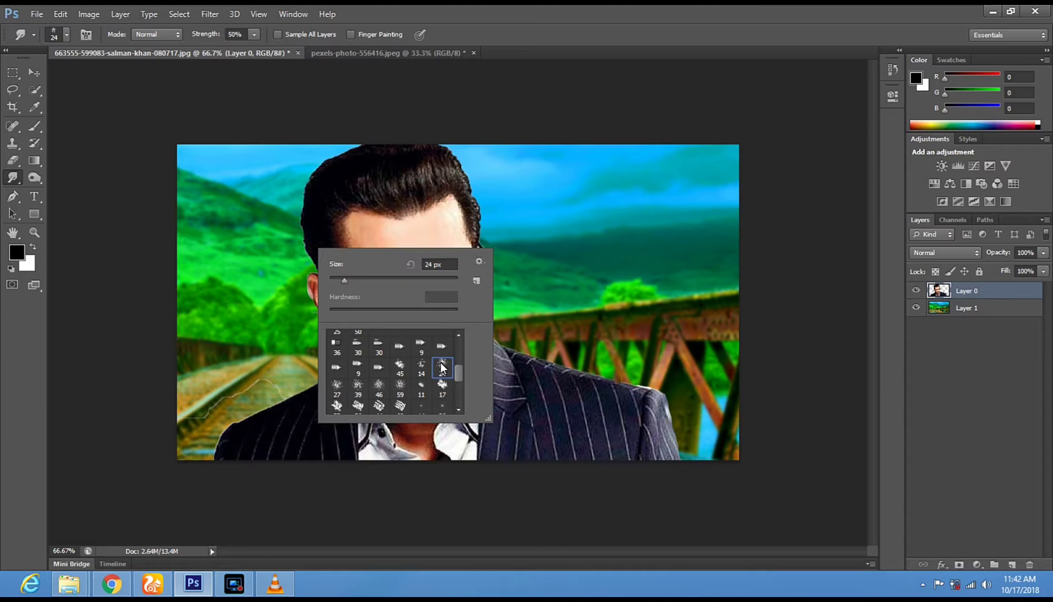
double_click(442, 368)
right_click(340, 247)
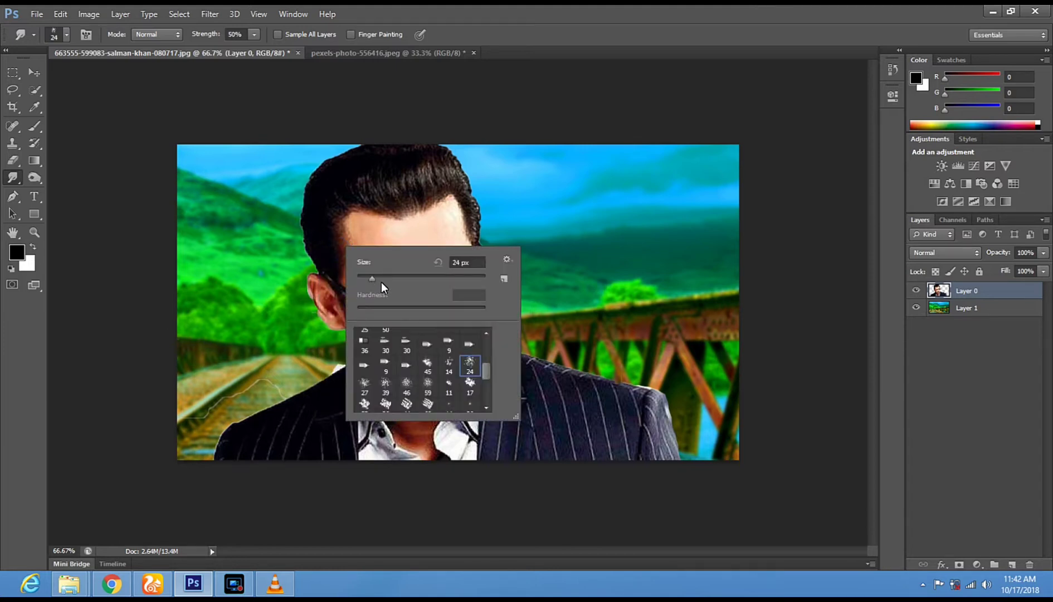
drag(381, 282, 395, 281)
Step: Smudge the outline of the man's hair outward so that strands blend into the background
click(314, 264)
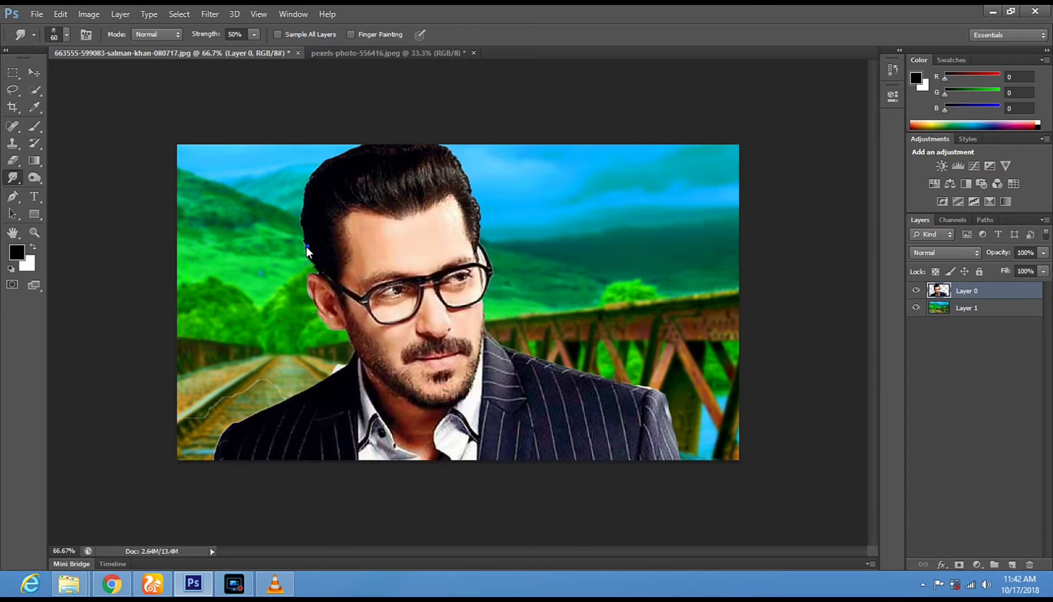
mouse_move(306, 234)
mouse_down()
mouse_move(290, 219)
mouse_move(297, 204)
mouse_move(303, 218)
mouse_move(299, 201)
mouse_move(309, 207)
mouse_move(305, 157)
mouse_move(314, 179)
mouse_move(327, 125)
mouse_up()
drag(327, 167, 356, 145)
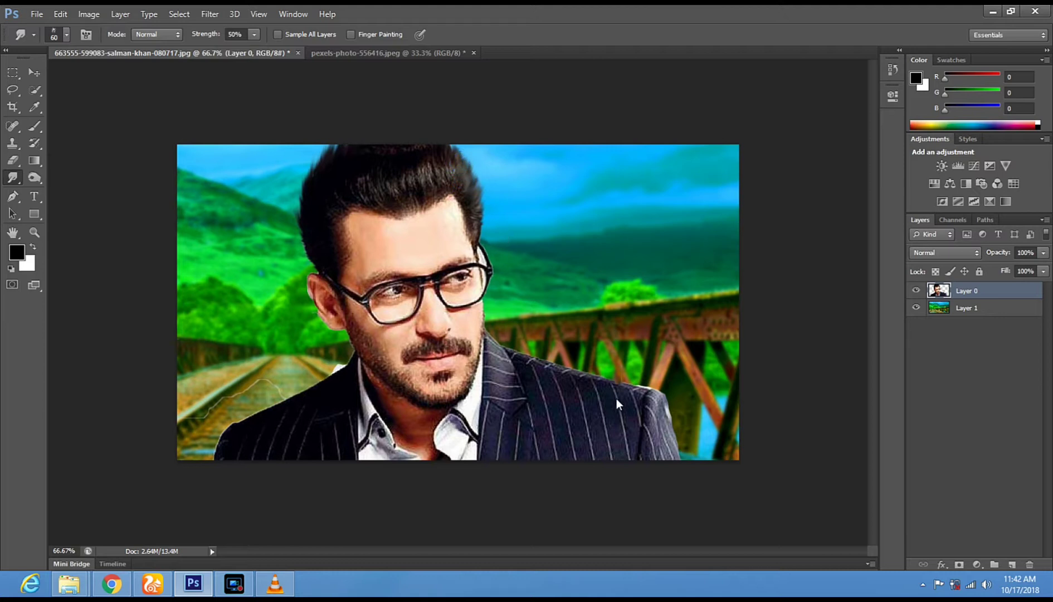
Step: Erase the stray thin line over the railway tracks on the portrait layer with a 143 px eraser
click(38, 176)
click(78, 175)
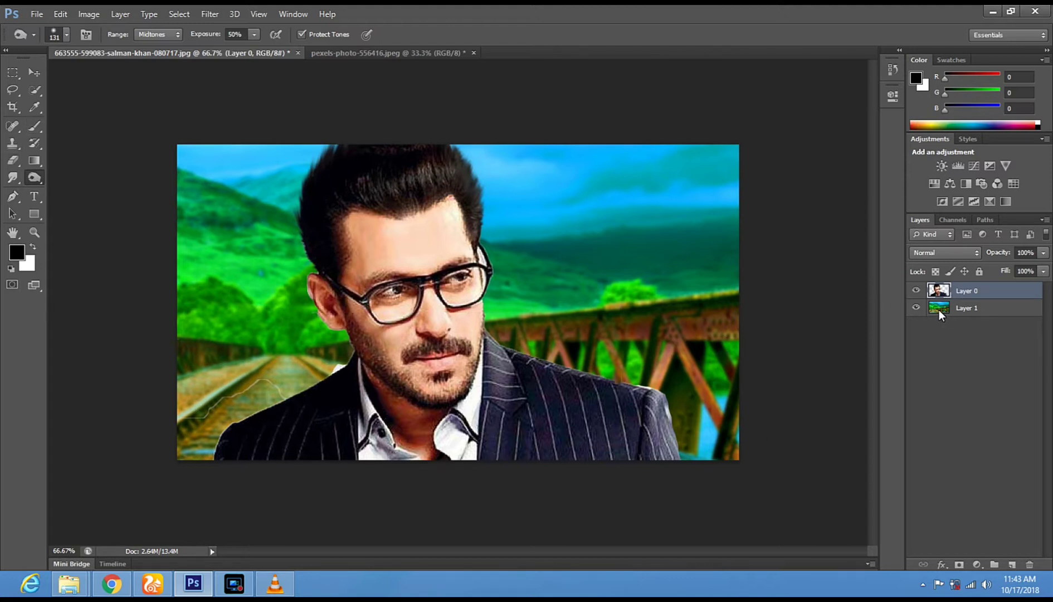
click(13, 161)
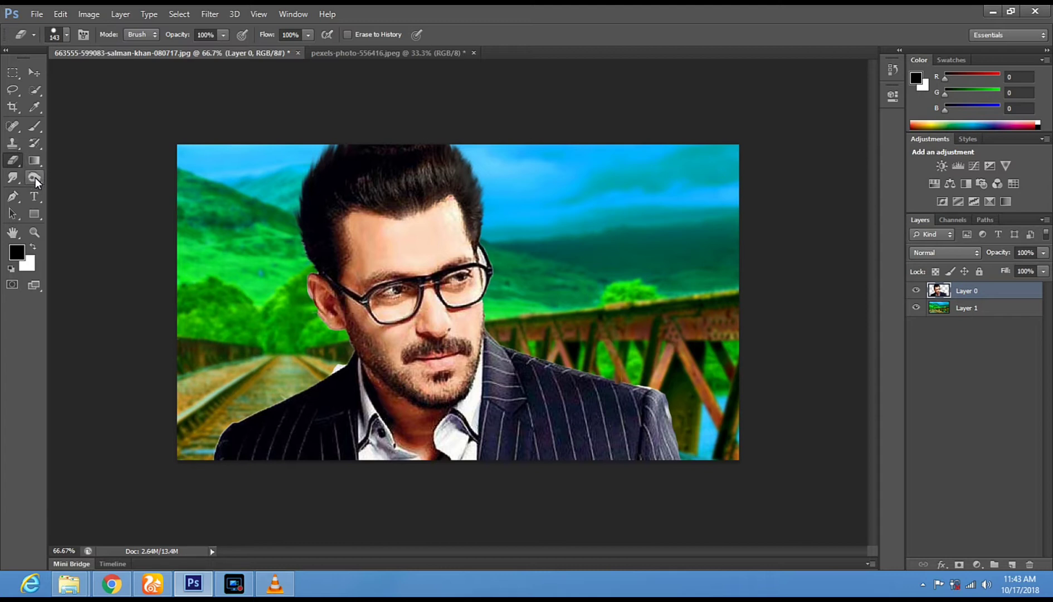
Step: Soften the jacket's shoulder edge beside the railway tracks using the Blur tool with a 119 px brush
drag(35, 176, 52, 177)
click(13, 178)
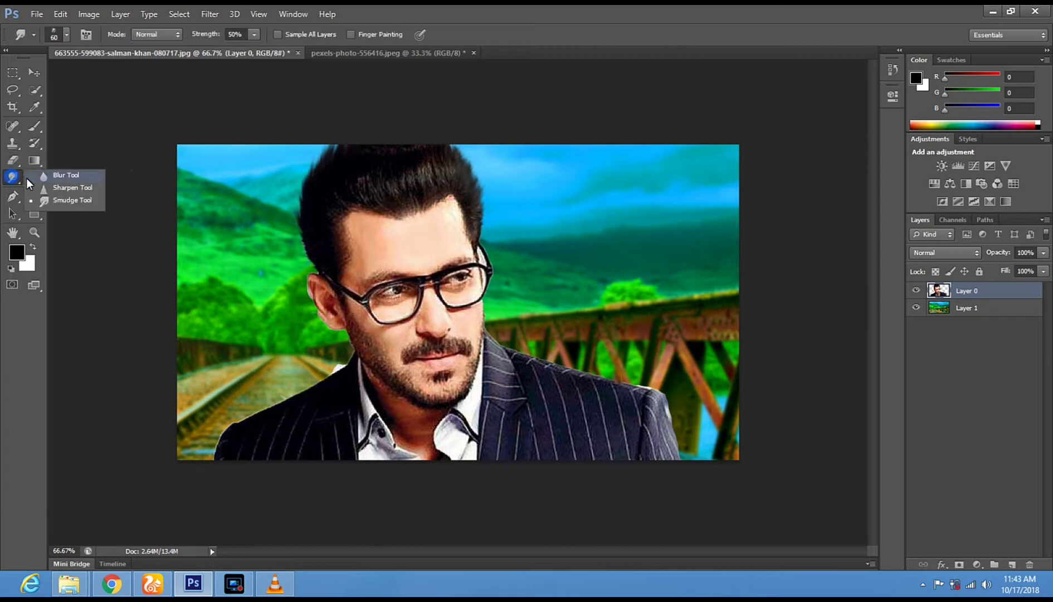
right_click(254, 398)
drag(319, 429, 334, 429)
click(305, 385)
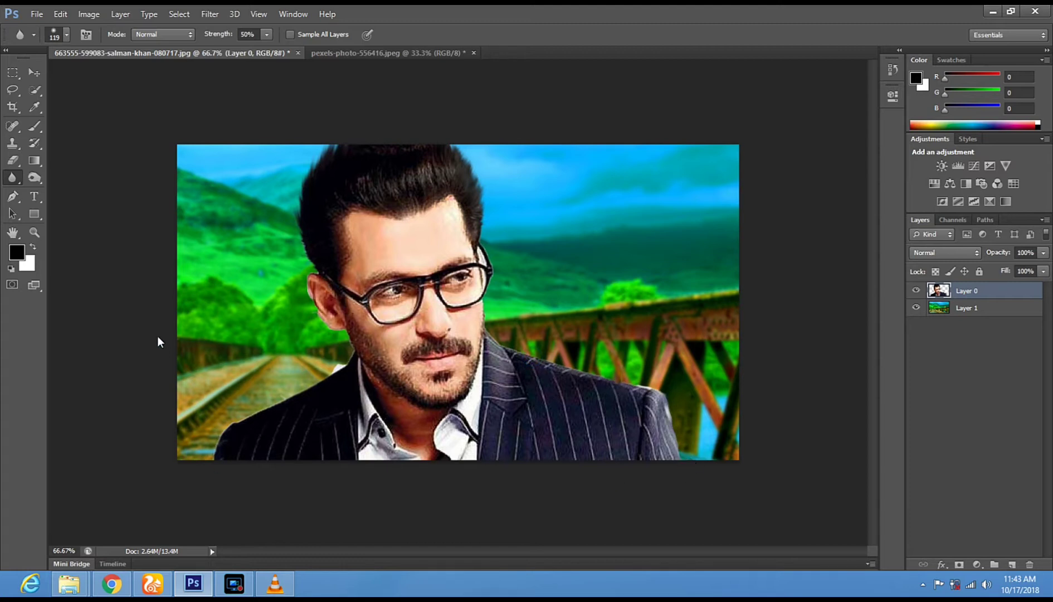
Step: Darken the jacket on the bridge side using the Burn tool with a 131 px brush
click(34, 177)
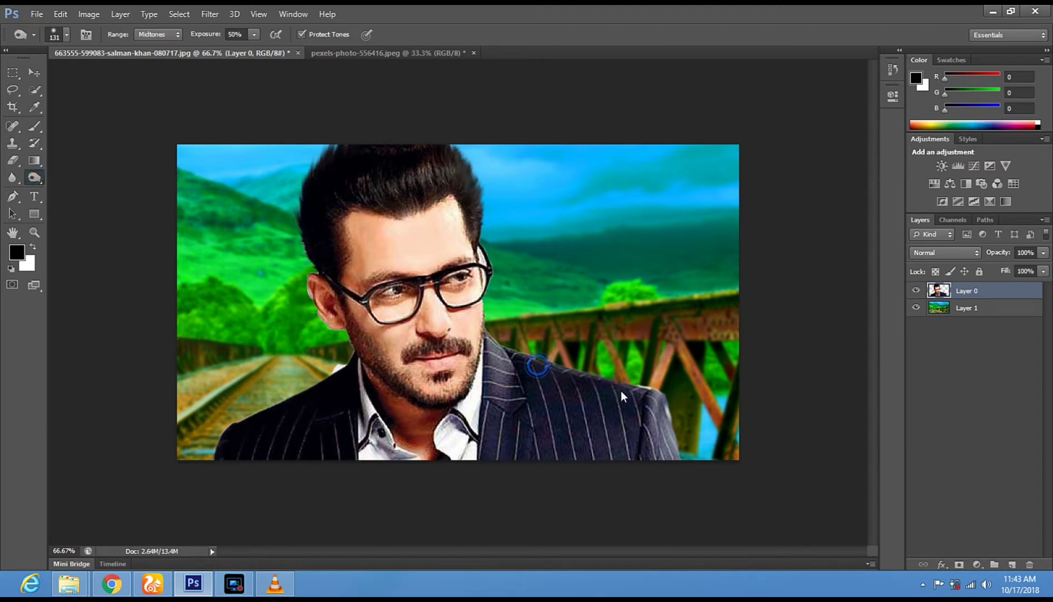
click(588, 405)
click(558, 420)
click(517, 404)
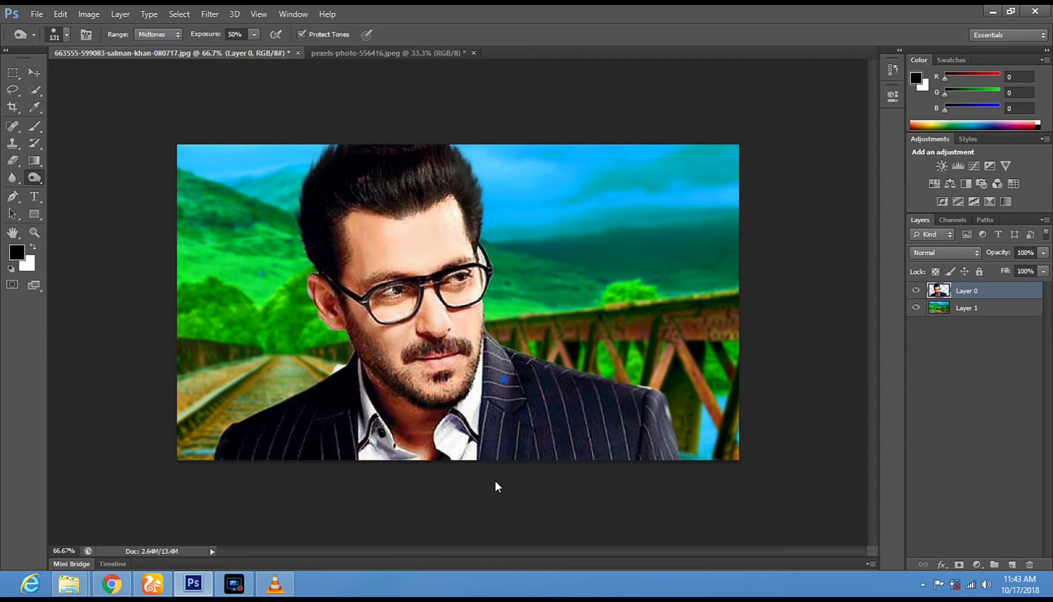
Step: Darken the striped lapel and the jacket front on the railway-track side using the Burn tool with a 131 px brush
click(503, 362)
click(346, 406)
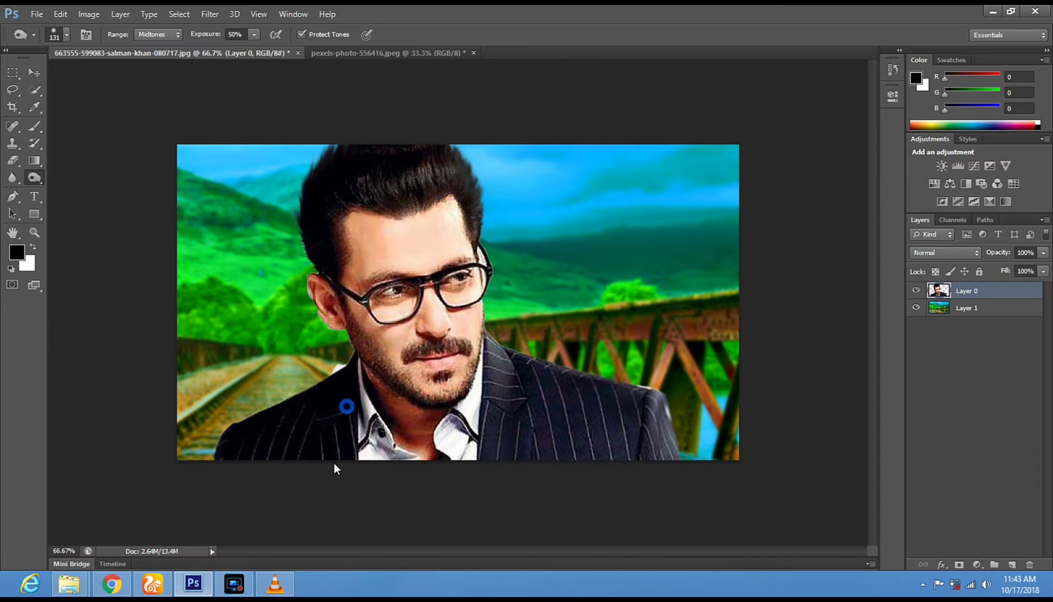
click(306, 432)
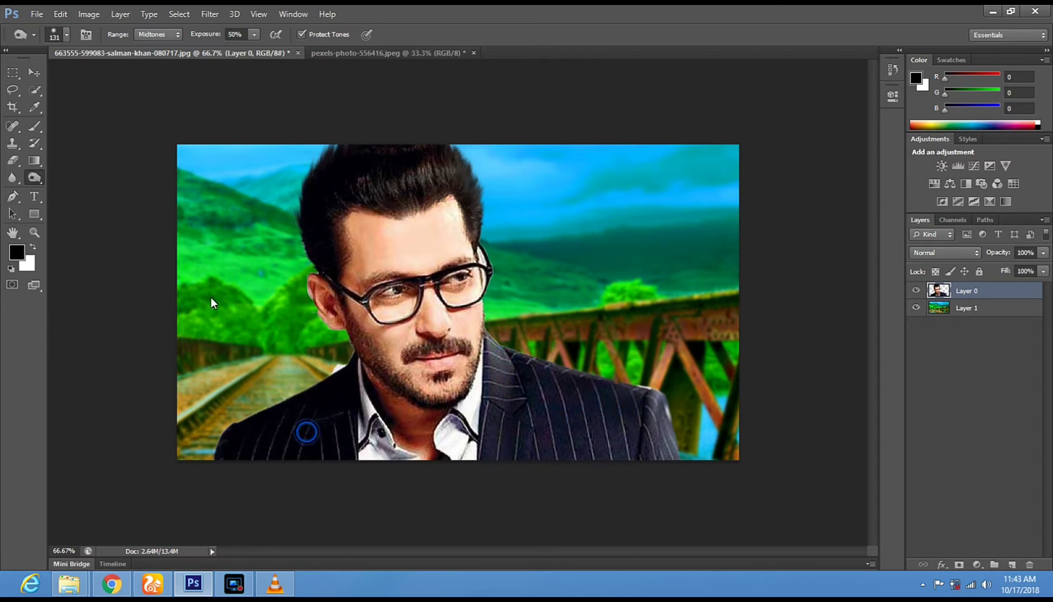
Step: Start an HDR Toning adjustment, accept flattening the document, and move the dialog aside to uncover the man's face
click(88, 18)
key(Escape)
click(215, 17)
click(91, 16)
click(95, 15)
mouse_move(102, 45)
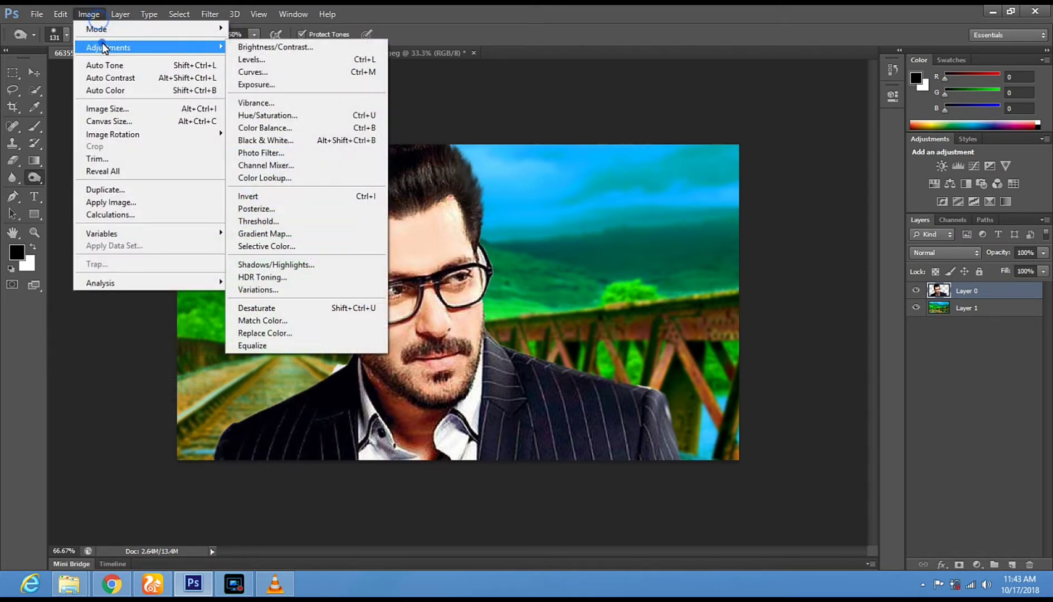
click(286, 279)
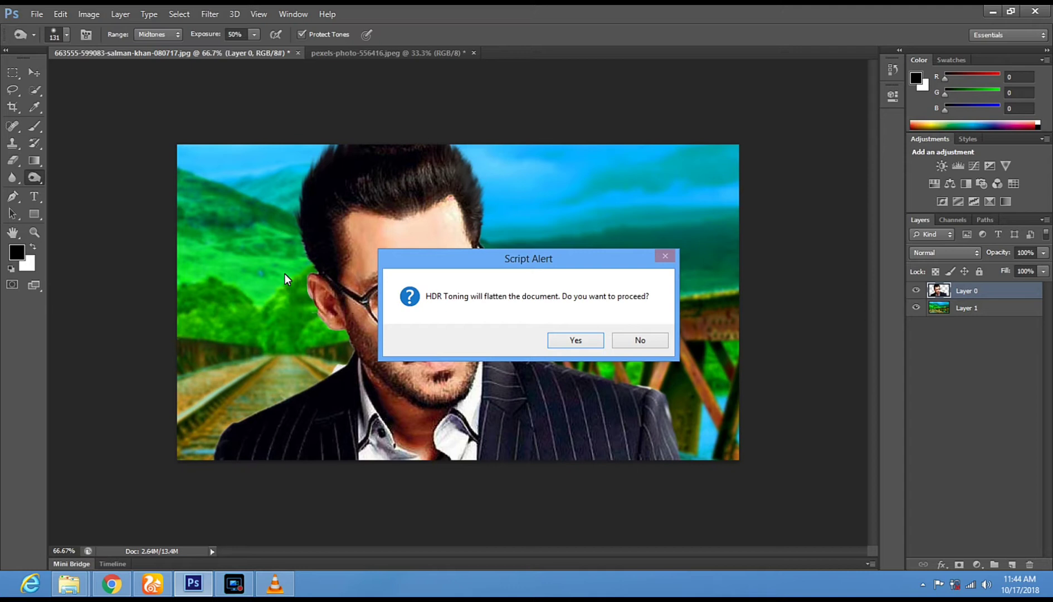
click(552, 337)
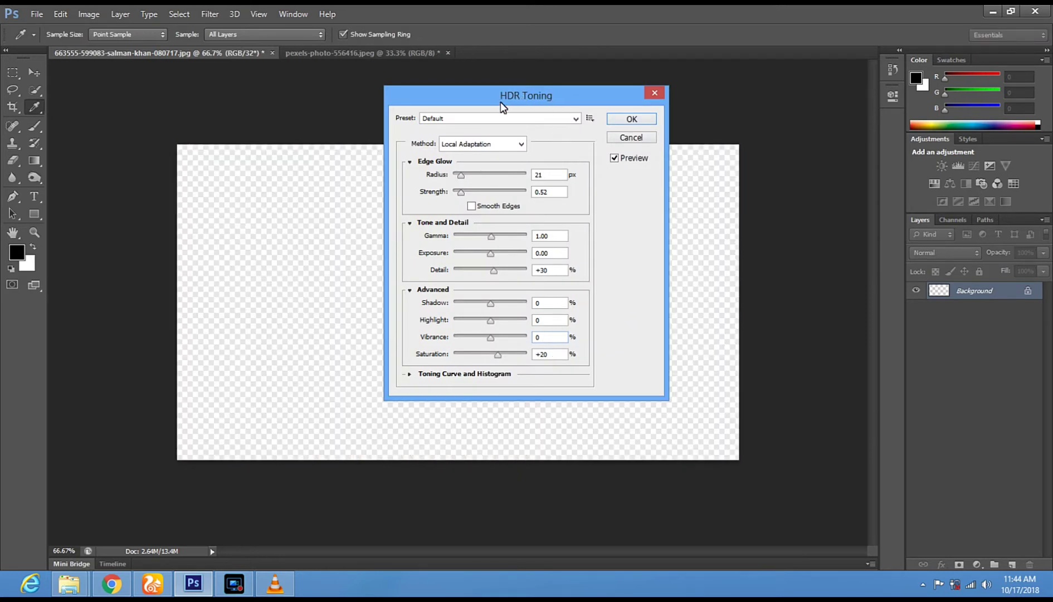
drag(506, 109, 704, 107)
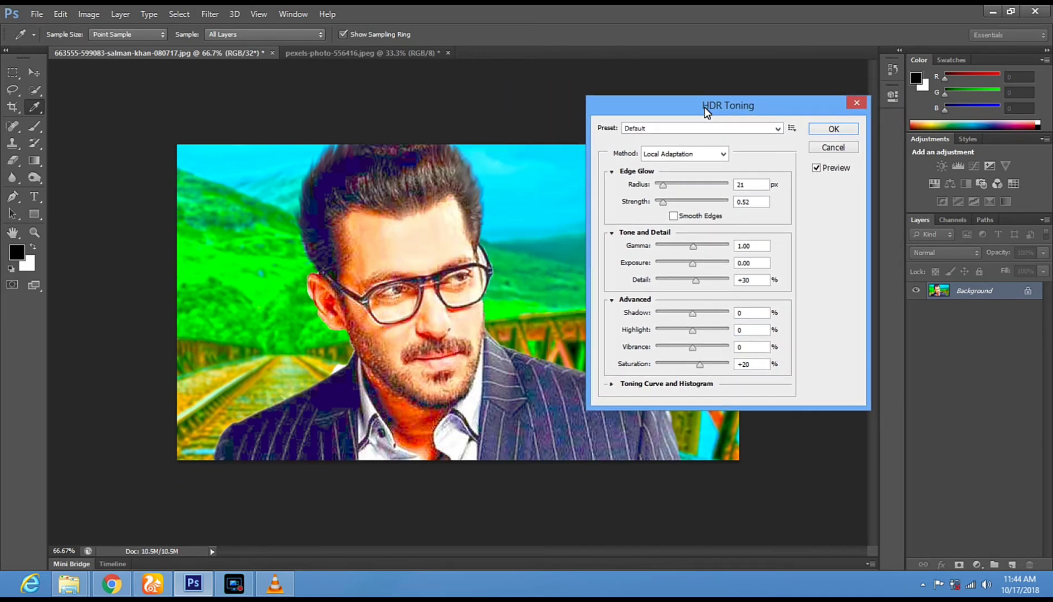
Step: Set the HDR toning's edge glow radius to 269 px and strength to 2.91, with gamma 3.21 and detail +24%
drag(662, 186, 714, 187)
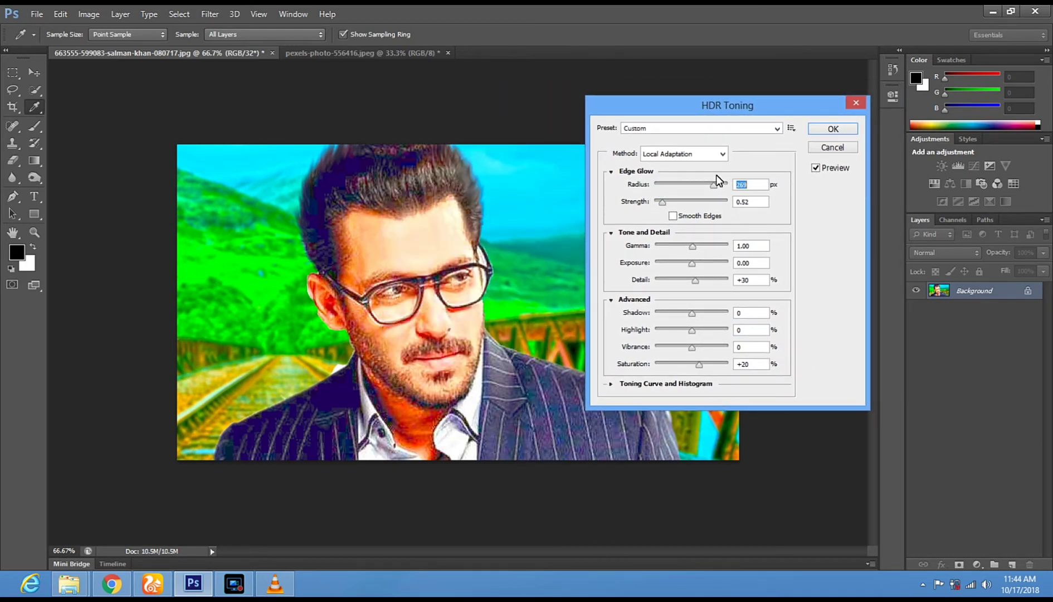
drag(660, 205, 706, 205)
drag(667, 249, 664, 250)
drag(668, 288, 667, 287)
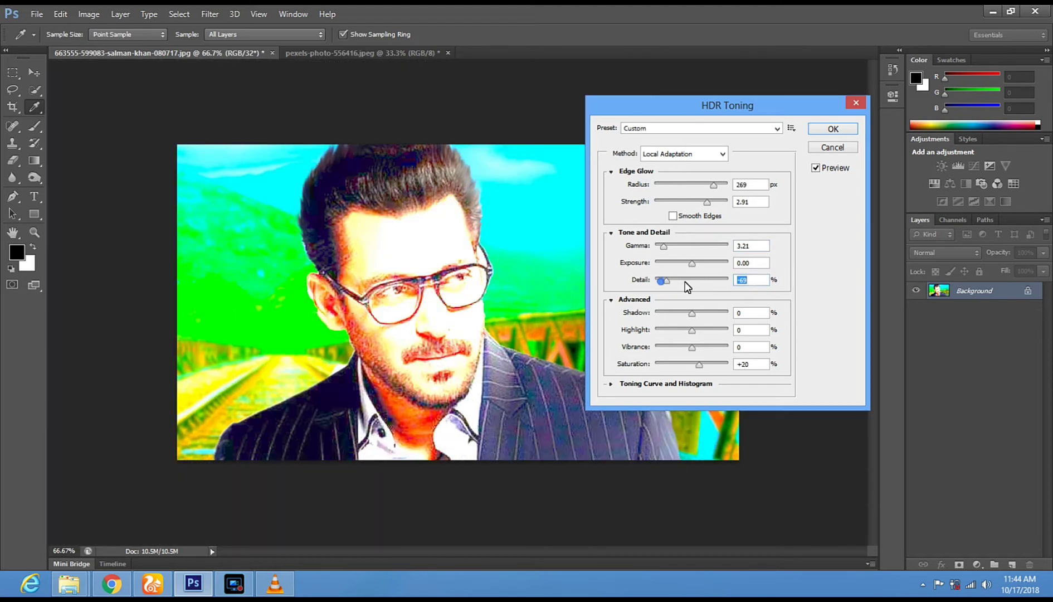
drag(687, 286, 696, 284)
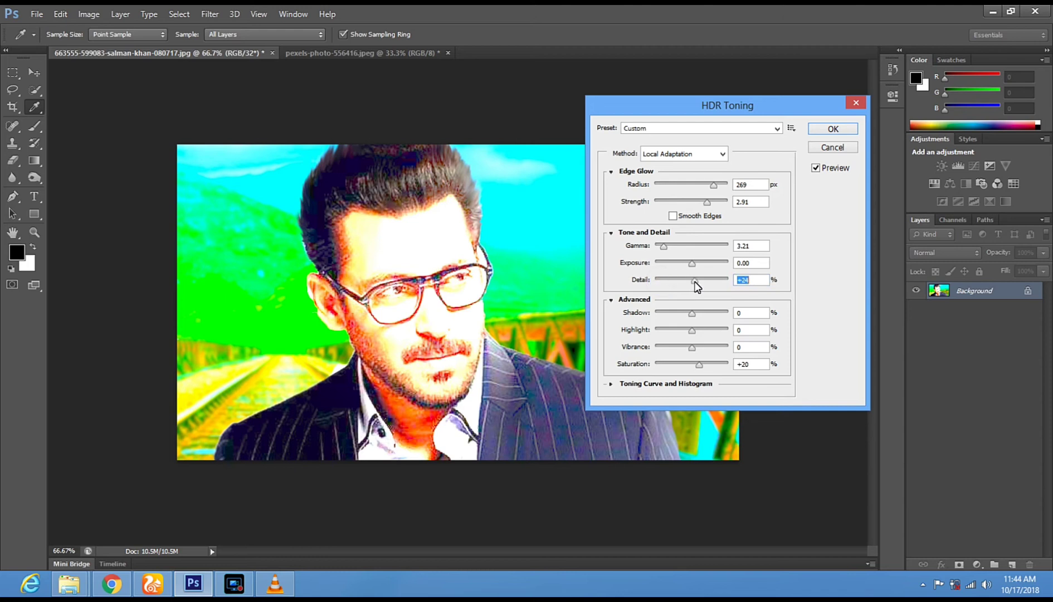